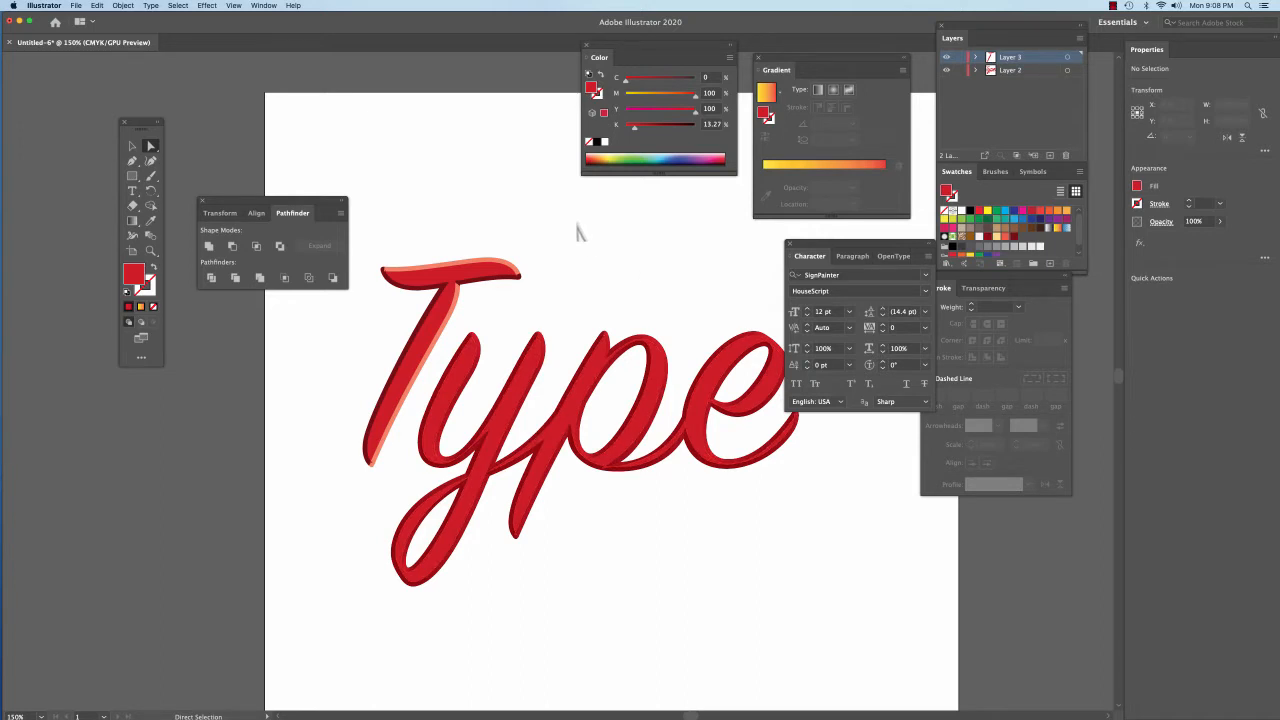
pyautogui.click(207, 5)
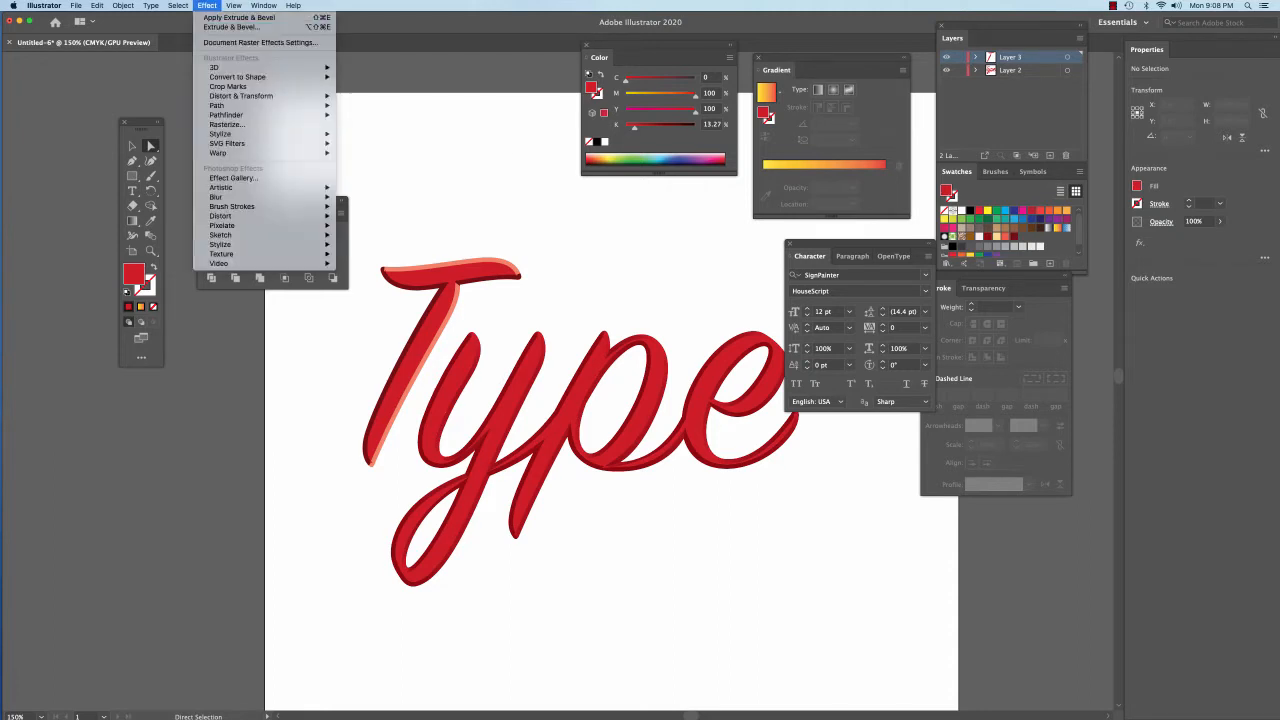
pyautogui.moveTo(250, 67)
pyautogui.click(400, 130)
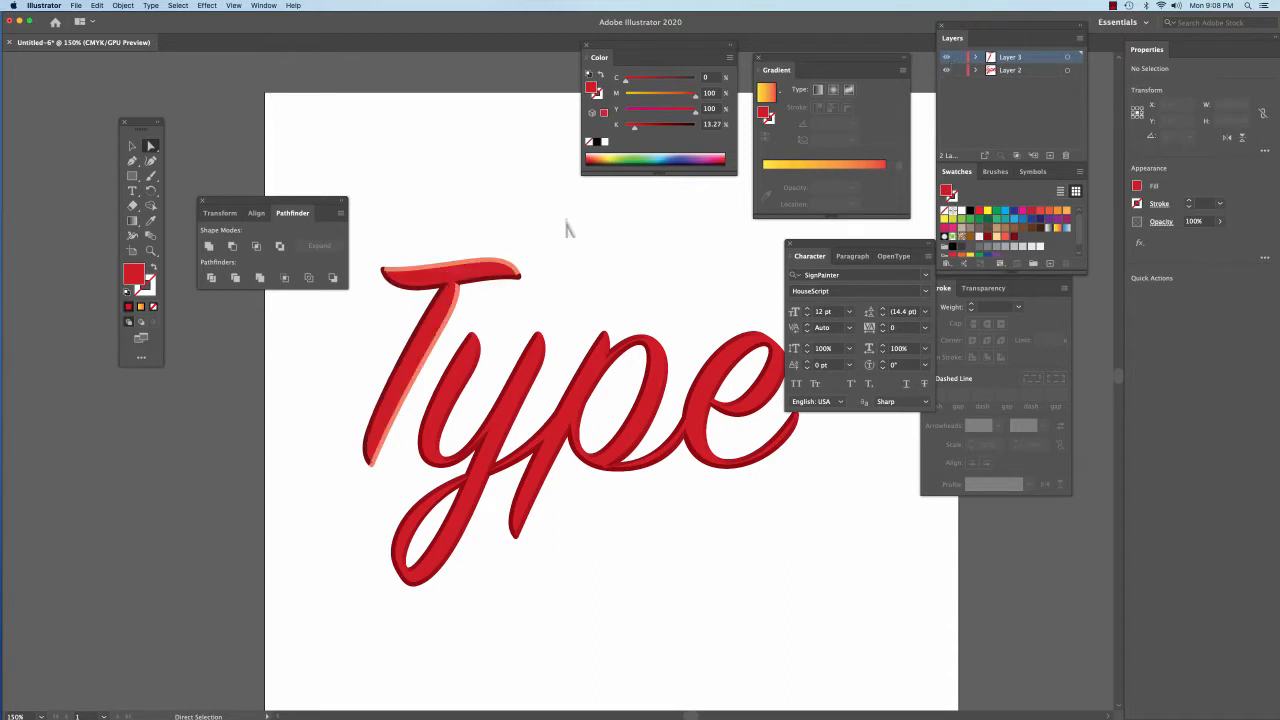
# Cut the red face of the "ype" letters from Layer 2 and paste it in place on Layer 3
pyautogui.click(460, 390)
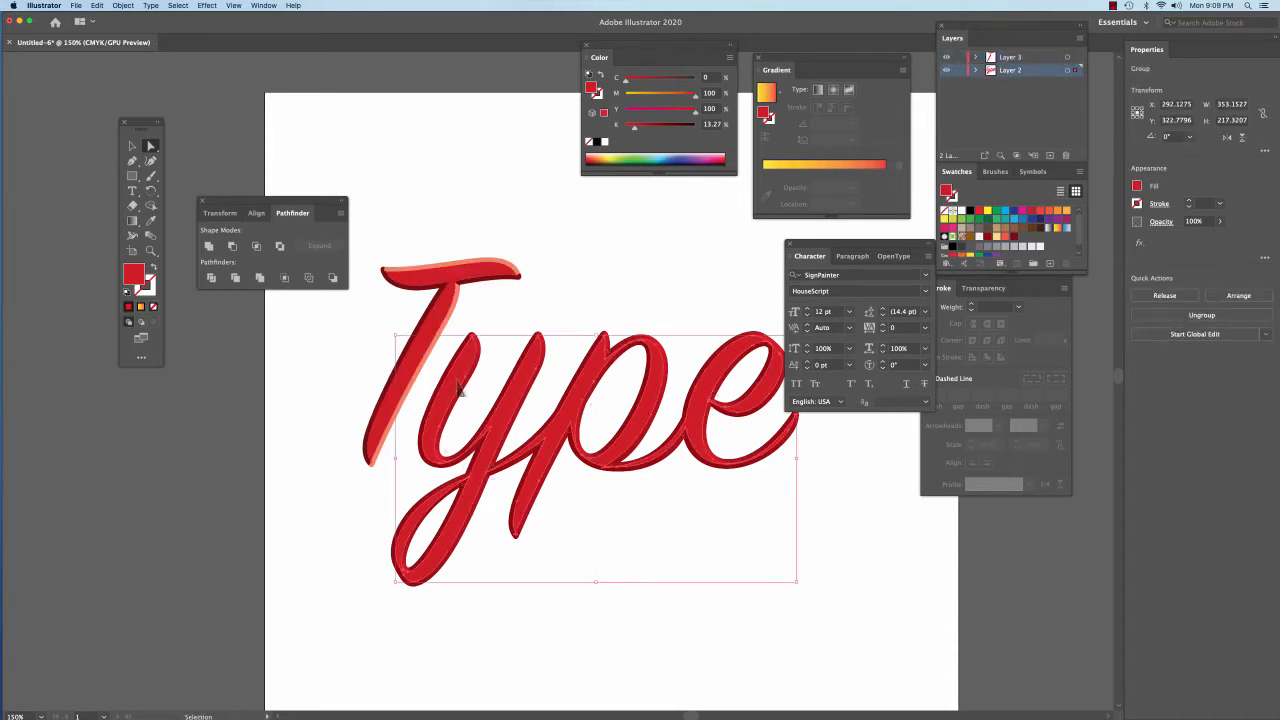
pyautogui.press('super+x')
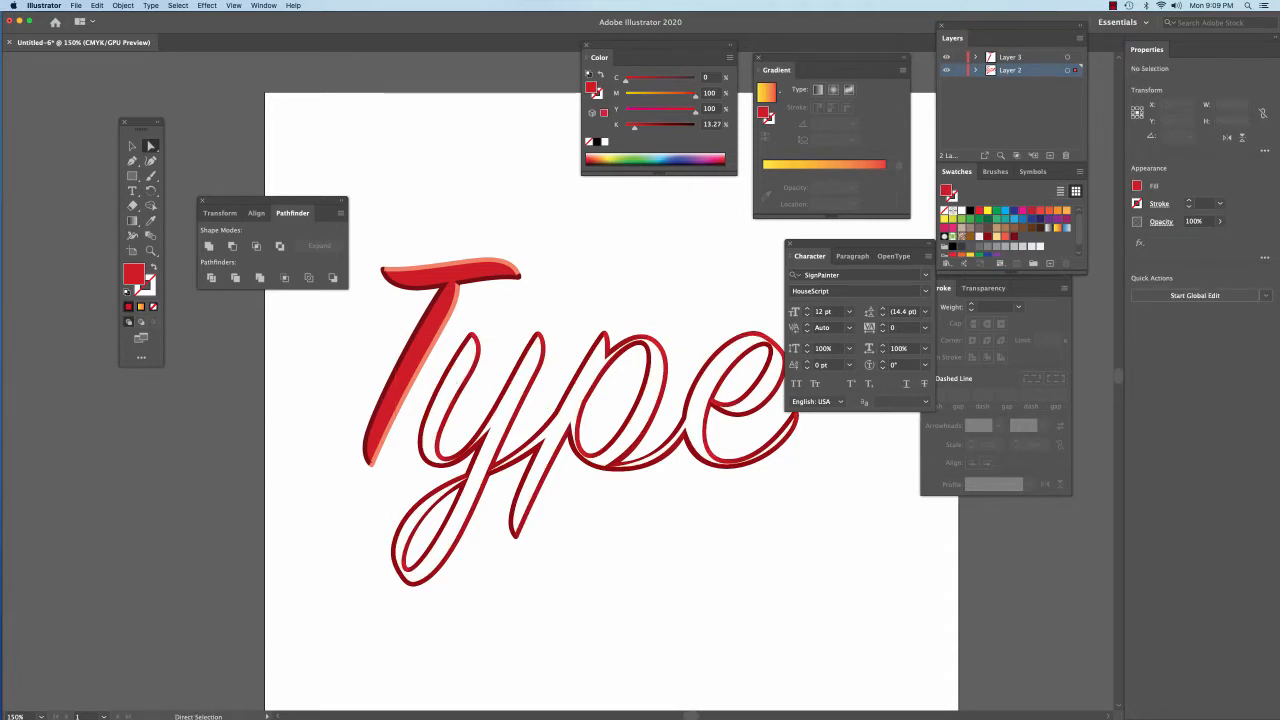
pyautogui.click(1011, 57)
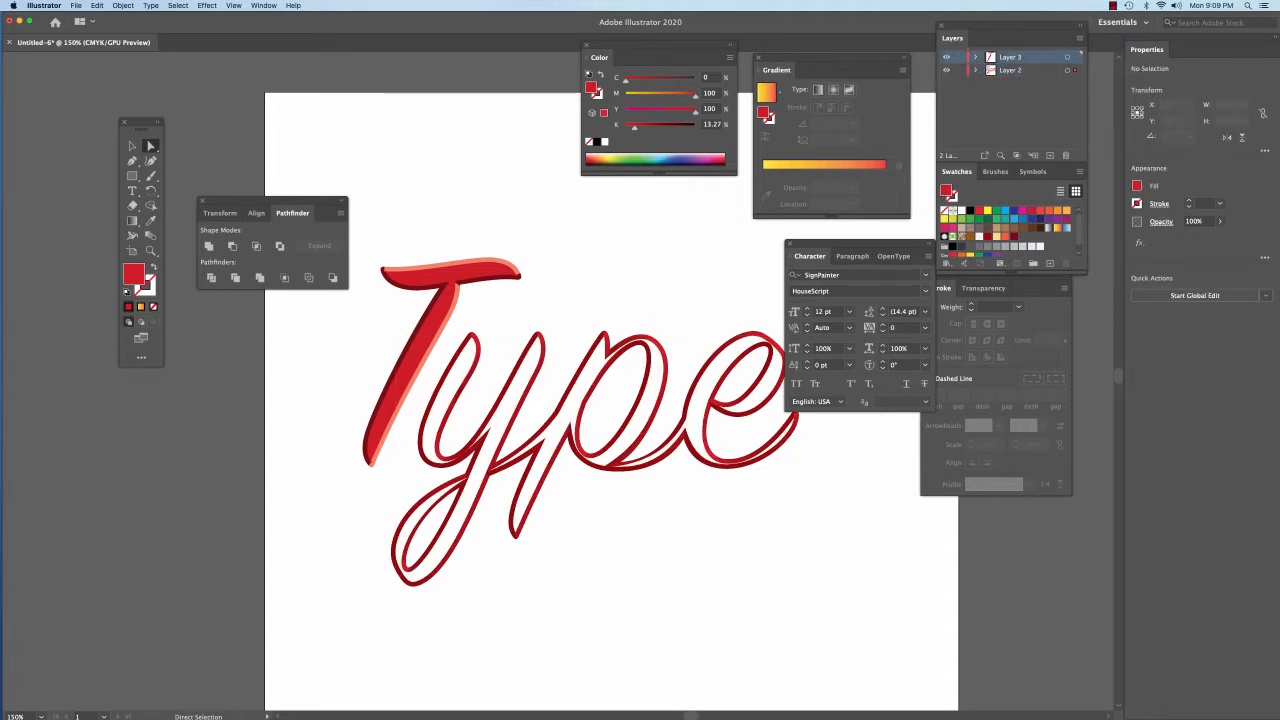
pyautogui.click(97, 5)
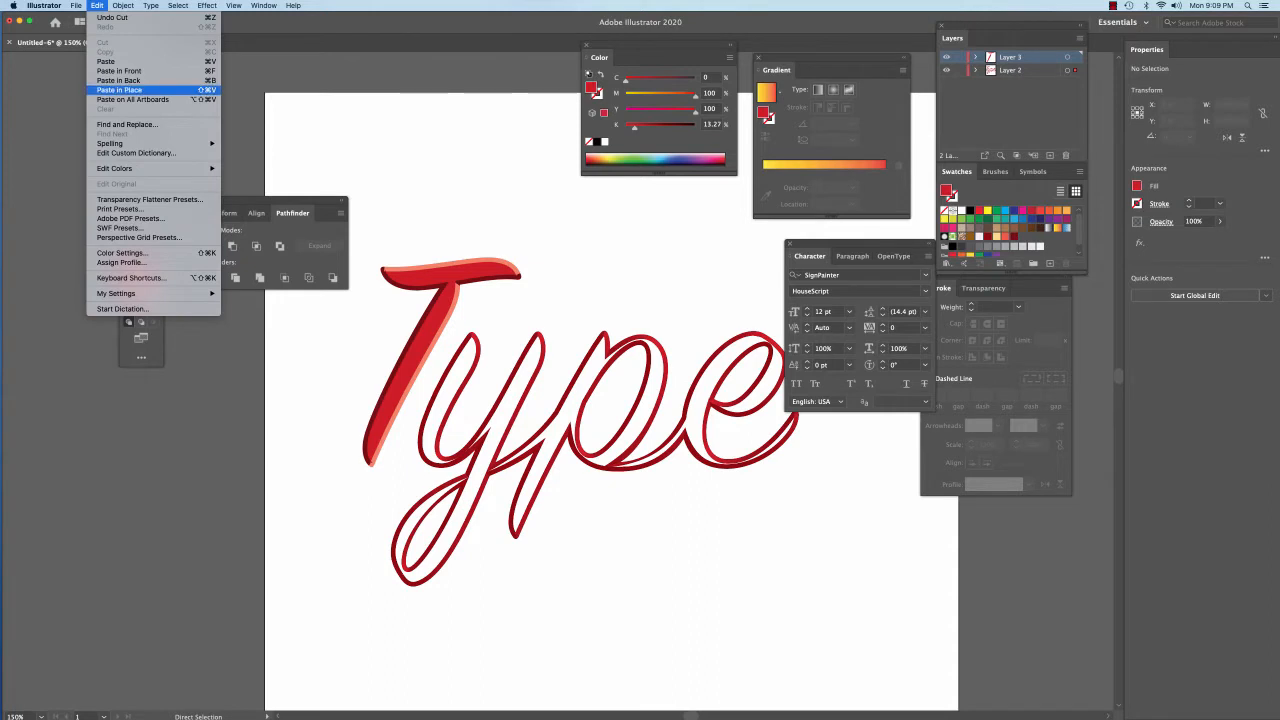
pyautogui.click(120, 90)
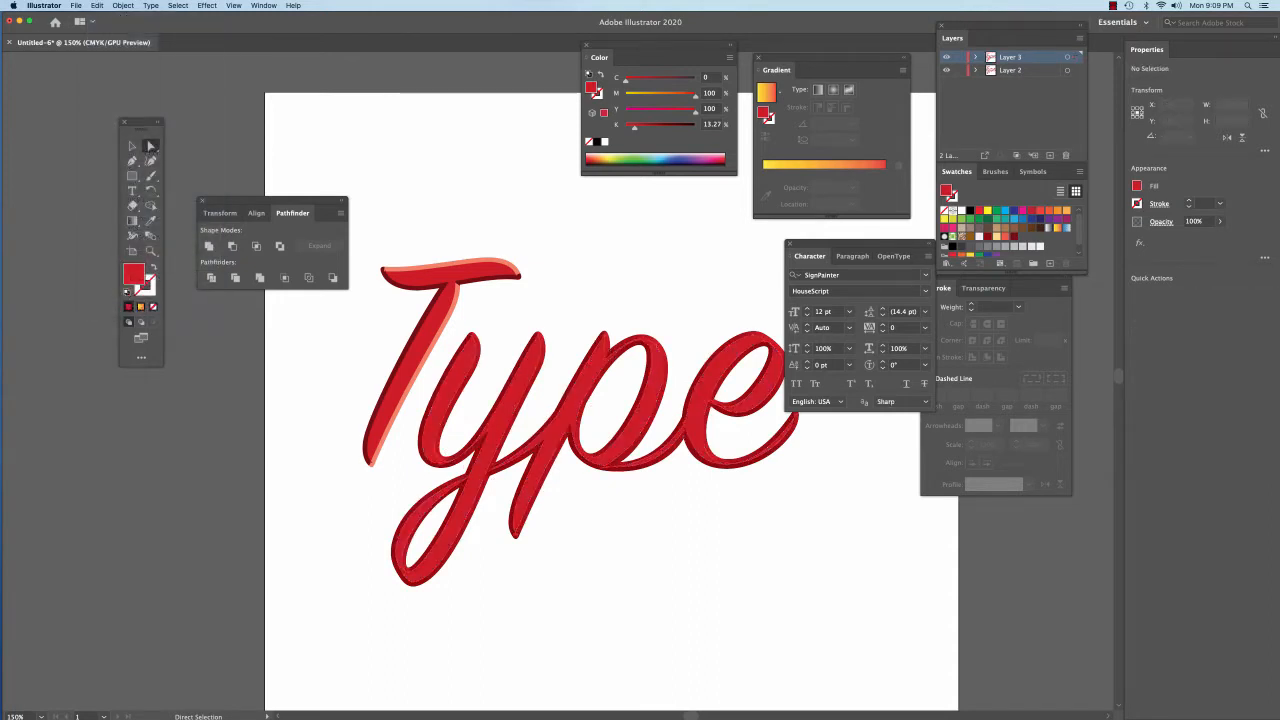
# Examine the lettering's extrusion facets in Outline view, moving the Pathfinder panel clear of the T
pyautogui.press('super+y')
pyautogui.press('super+y')
pyautogui.press('super+y')
pyautogui.press('super+y')
pyautogui.press('super+equal')
pyautogui.press('super+equal')
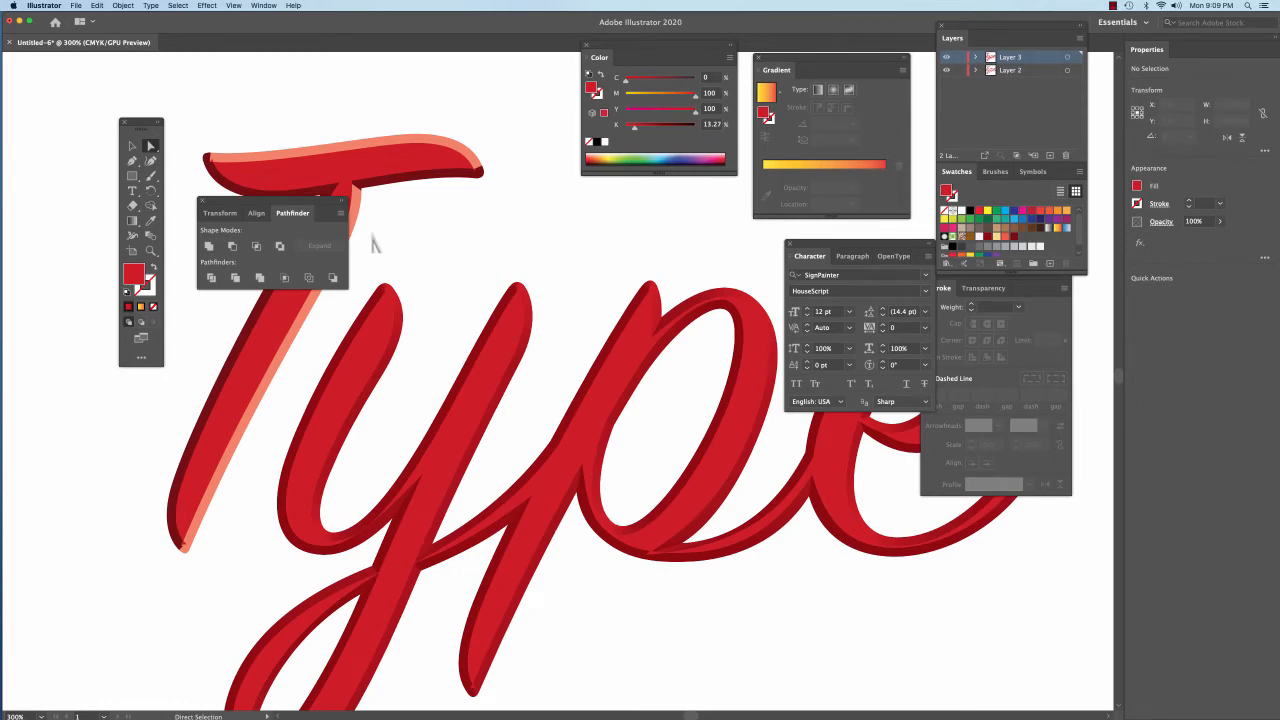
pyautogui.moveTo(272, 201); pyautogui.dragTo(568, 189)
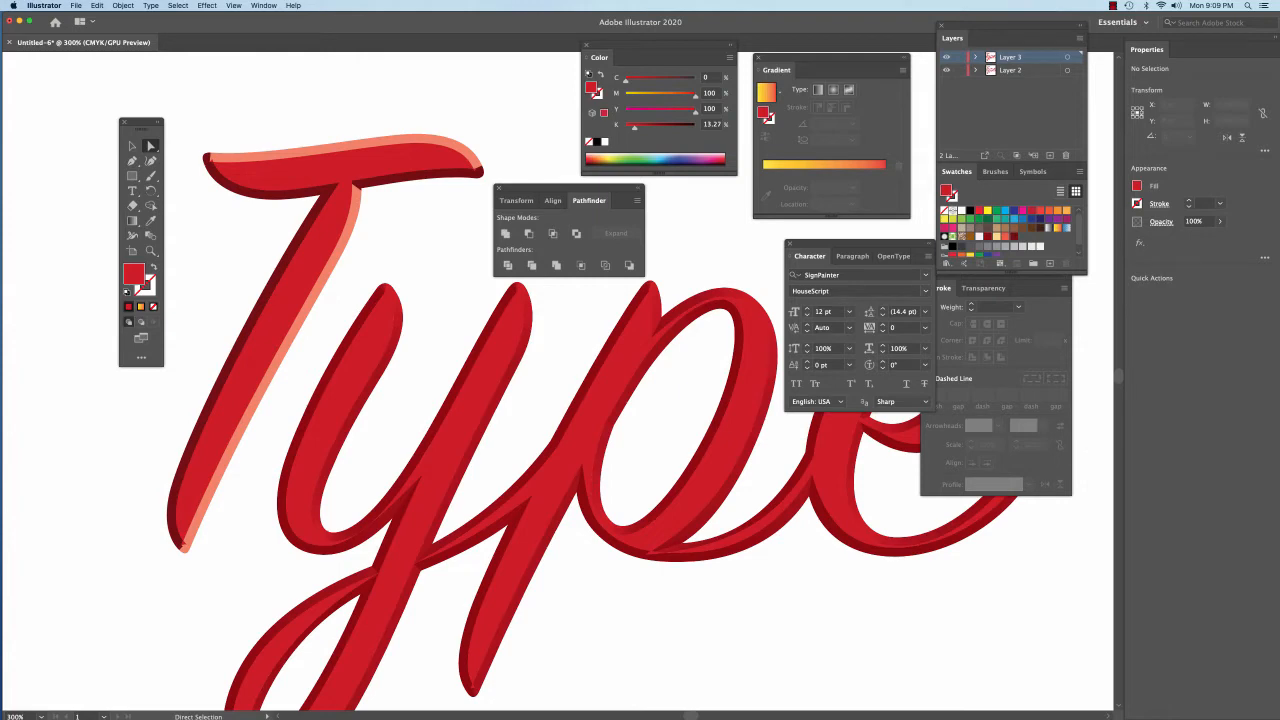
pyautogui.click(233, 5)
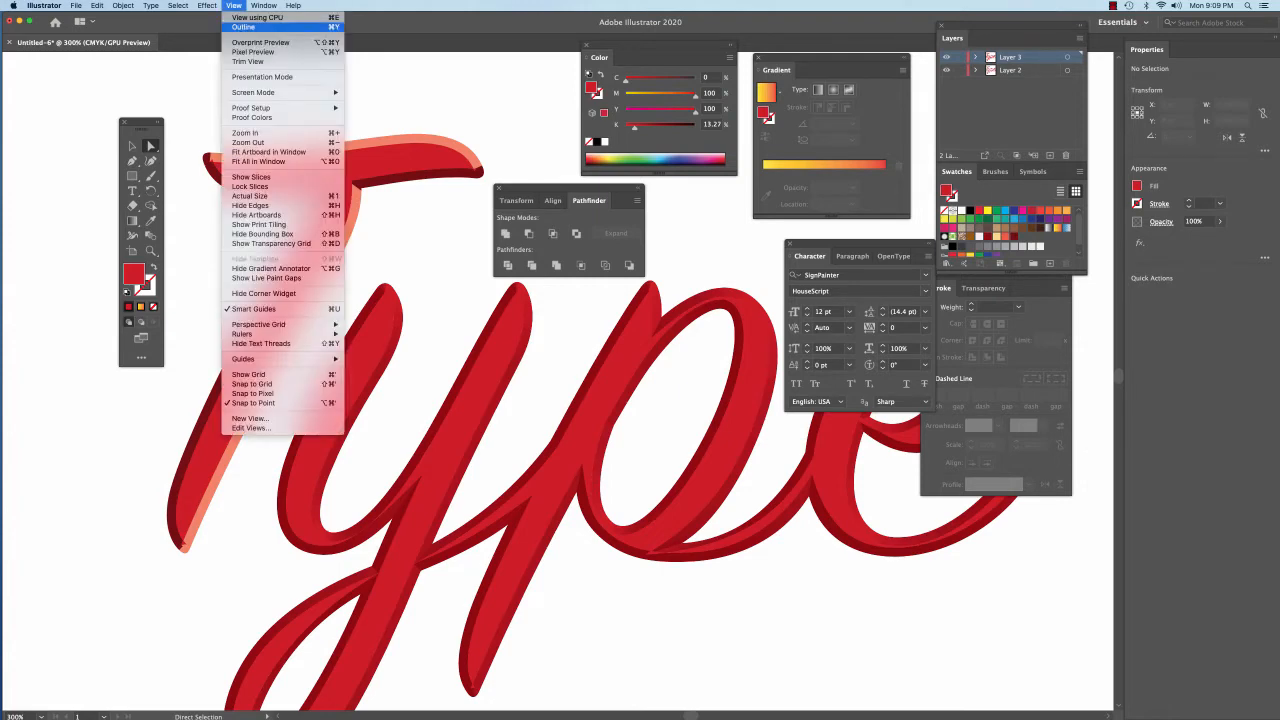
pyautogui.click(244, 26)
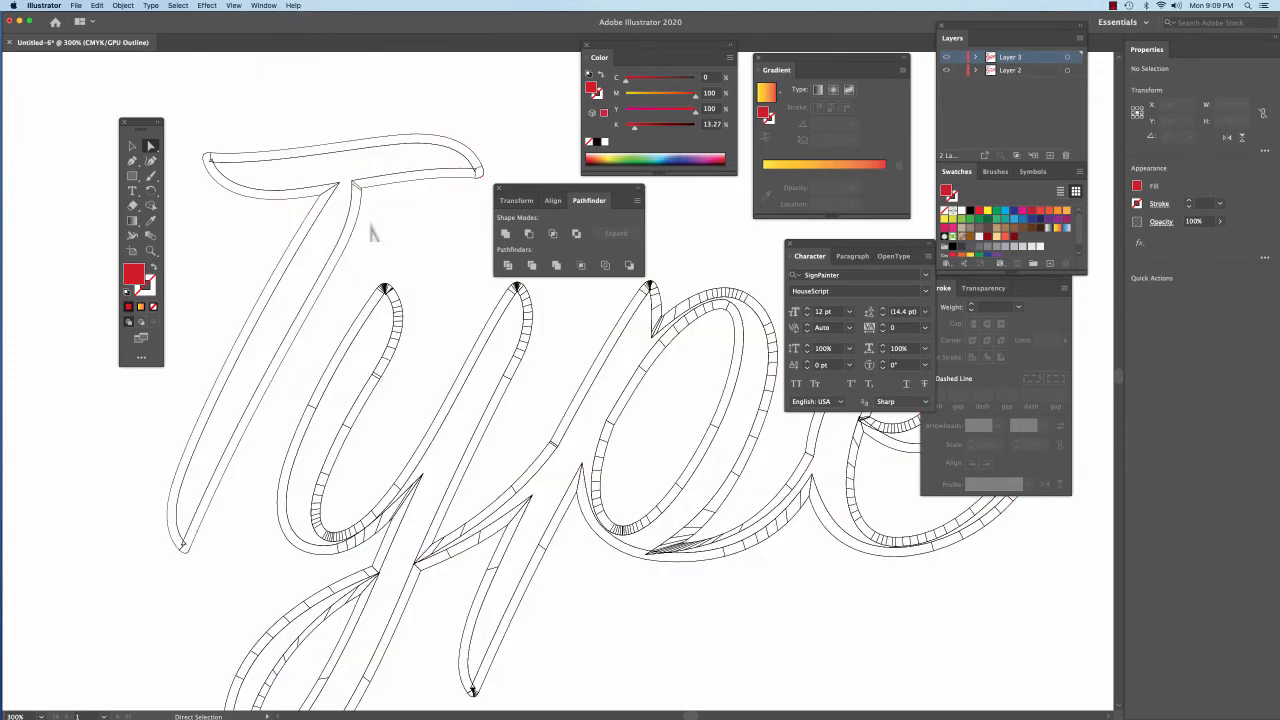
pyautogui.press('alt')
pyautogui.scroll(-5, 437, 285)
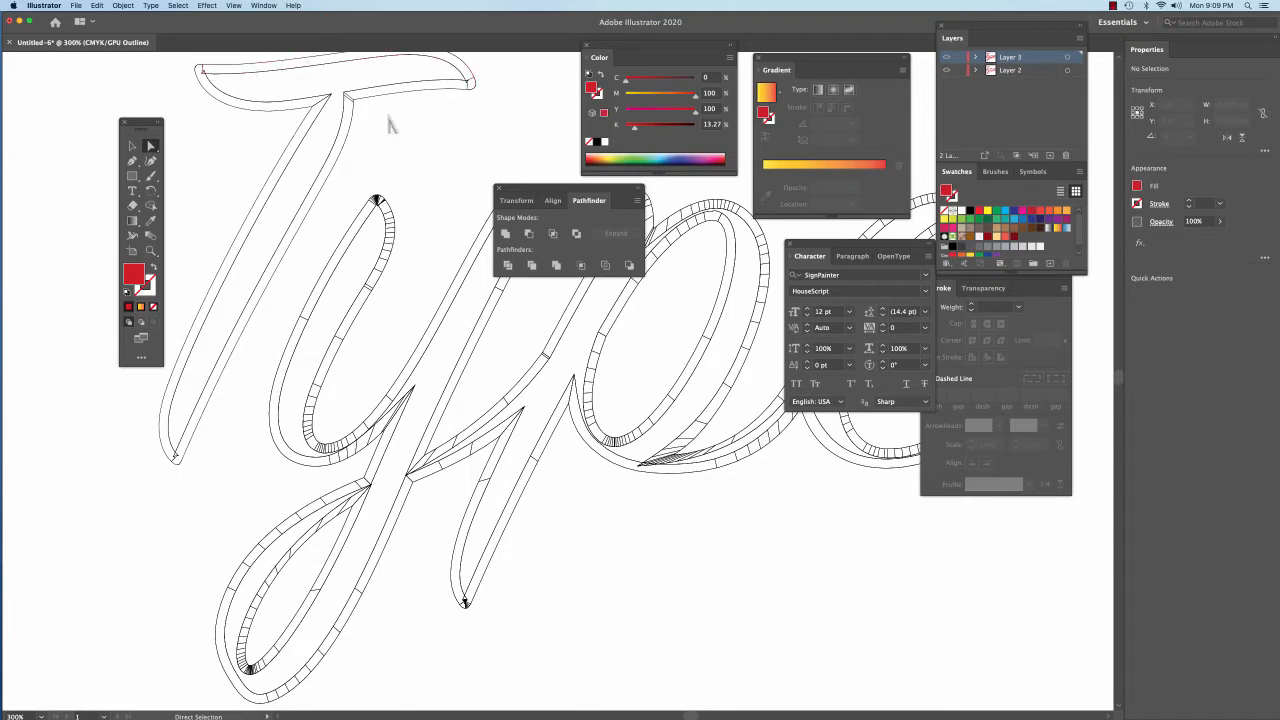
pyautogui.scroll(3, 390, 122)
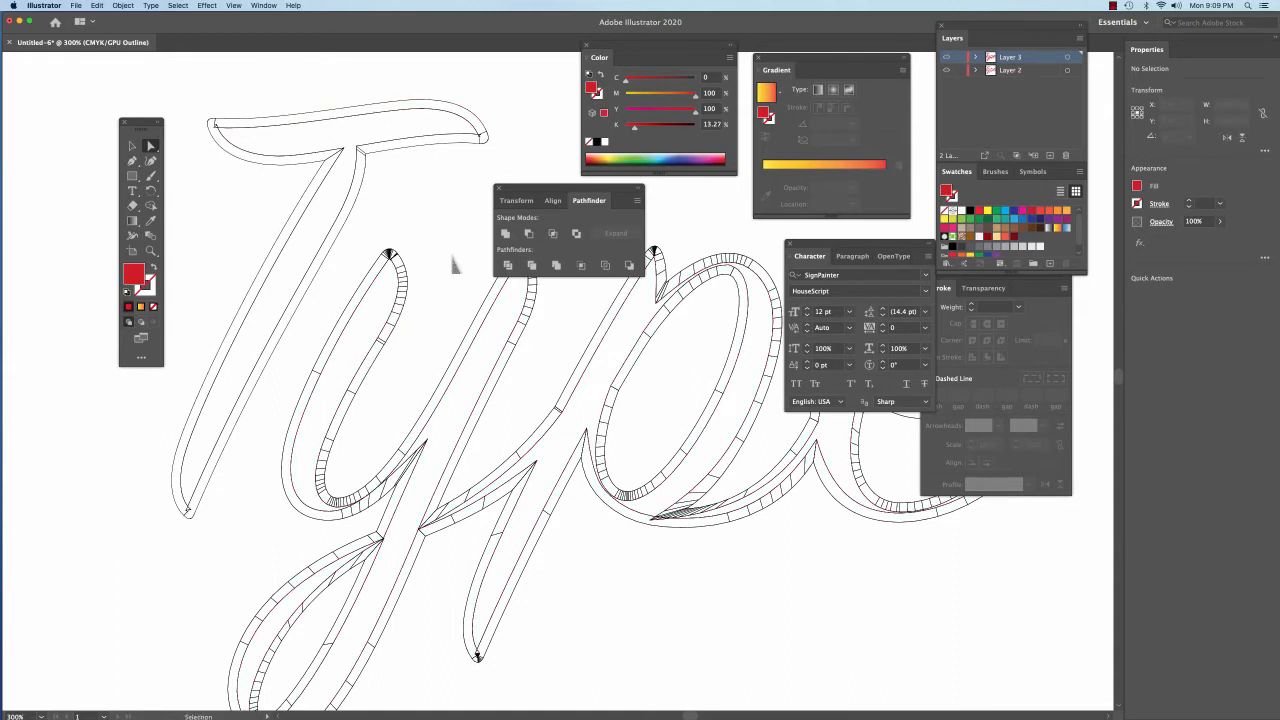
pyautogui.press('super+y')
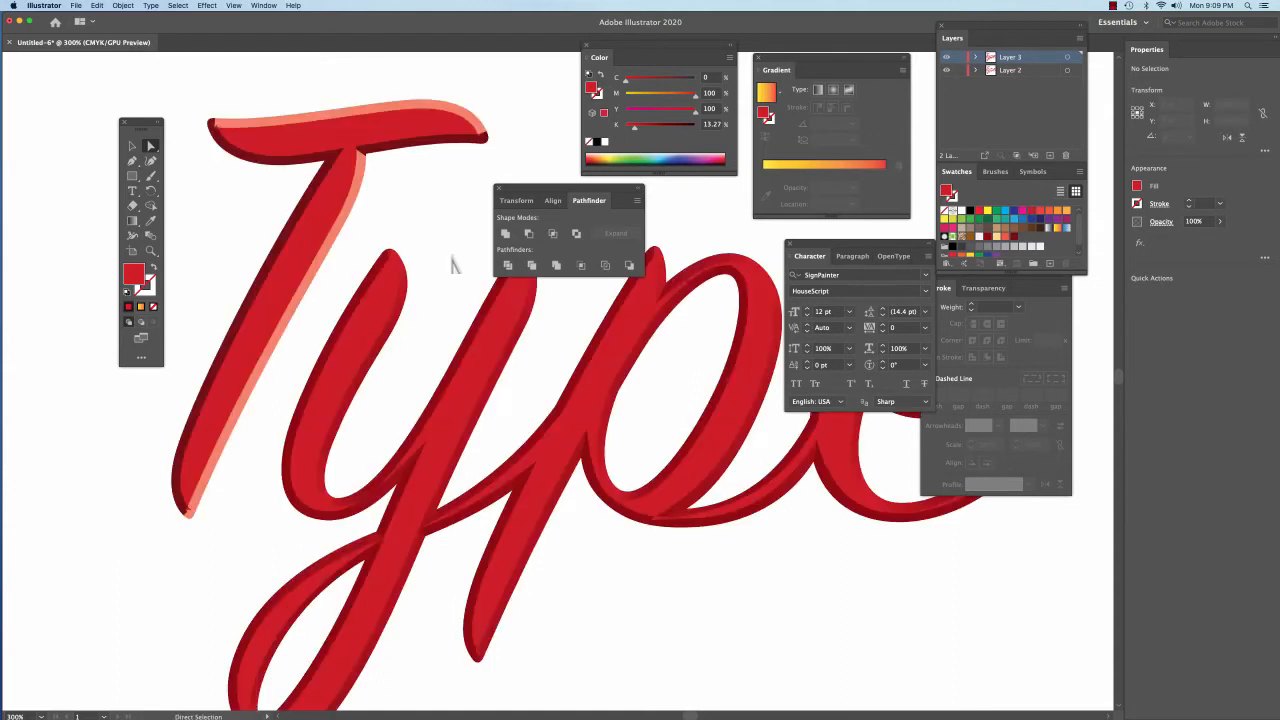
# Inspect the fill colours of the T's highlight and shadow pieces and the y's upper tip facets, ending in Outline view
pyautogui.click(399, 293)
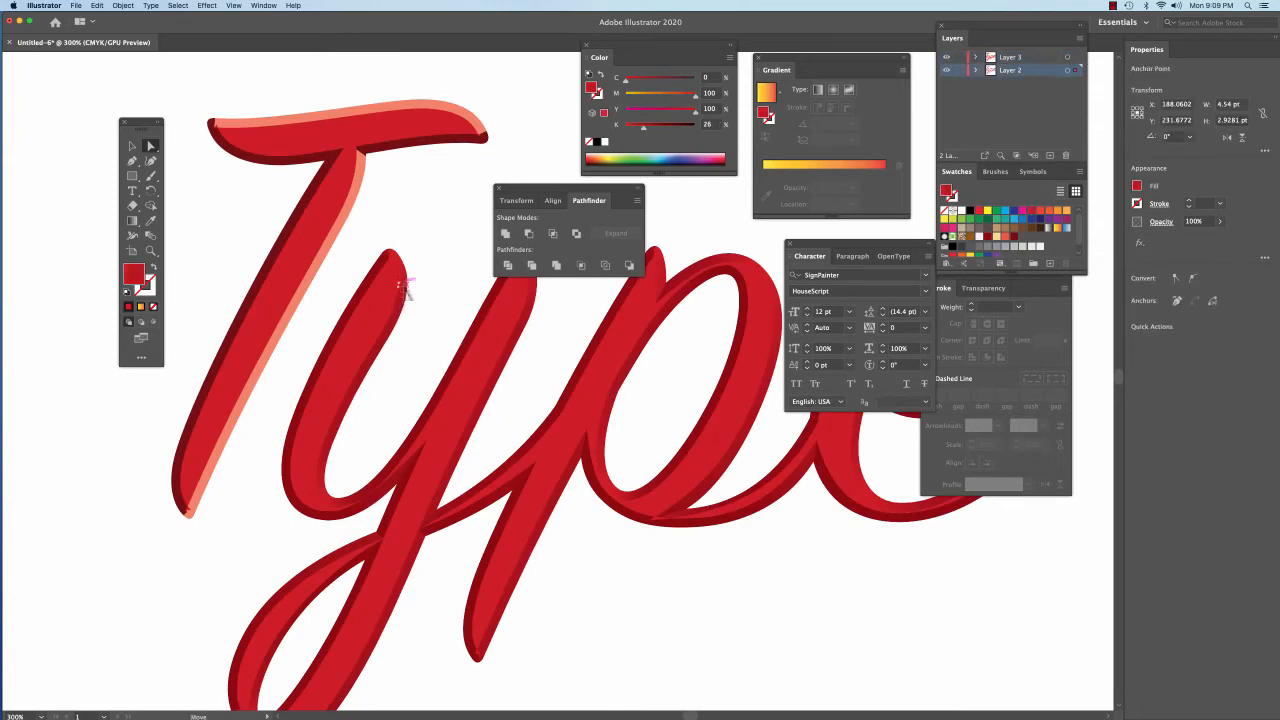
pyautogui.click(342, 112)
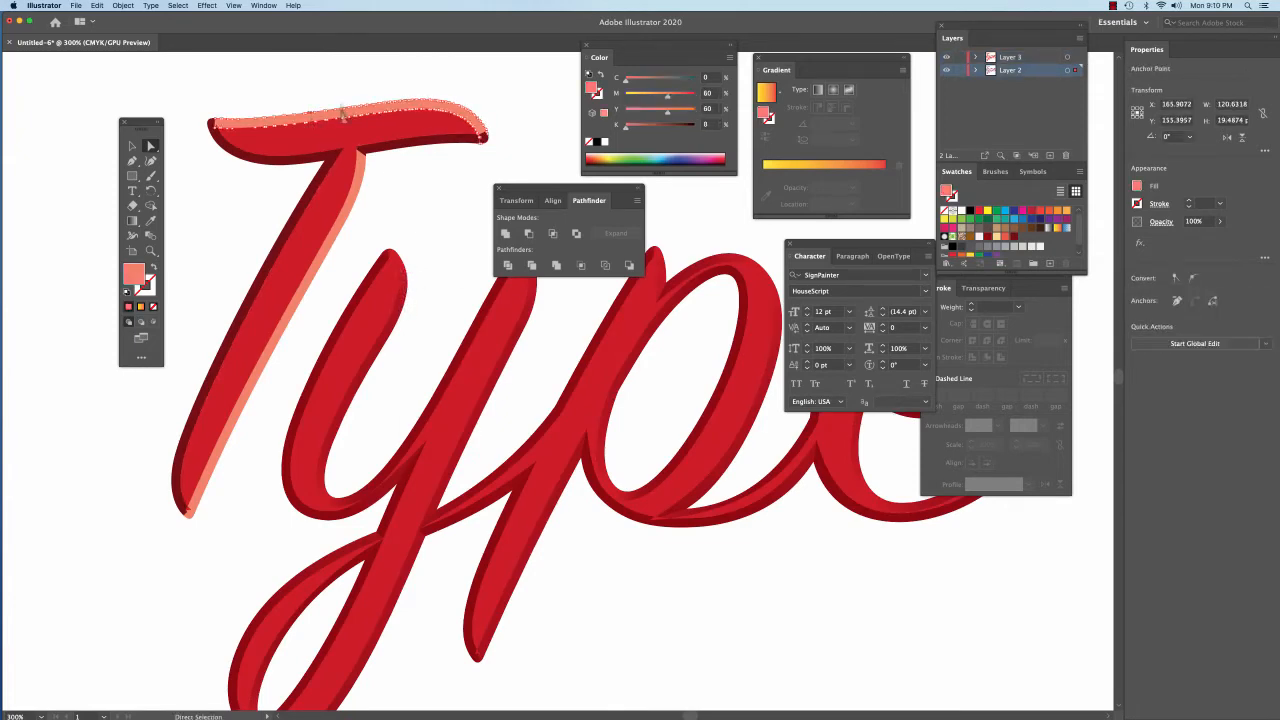
pyautogui.click(381, 156)
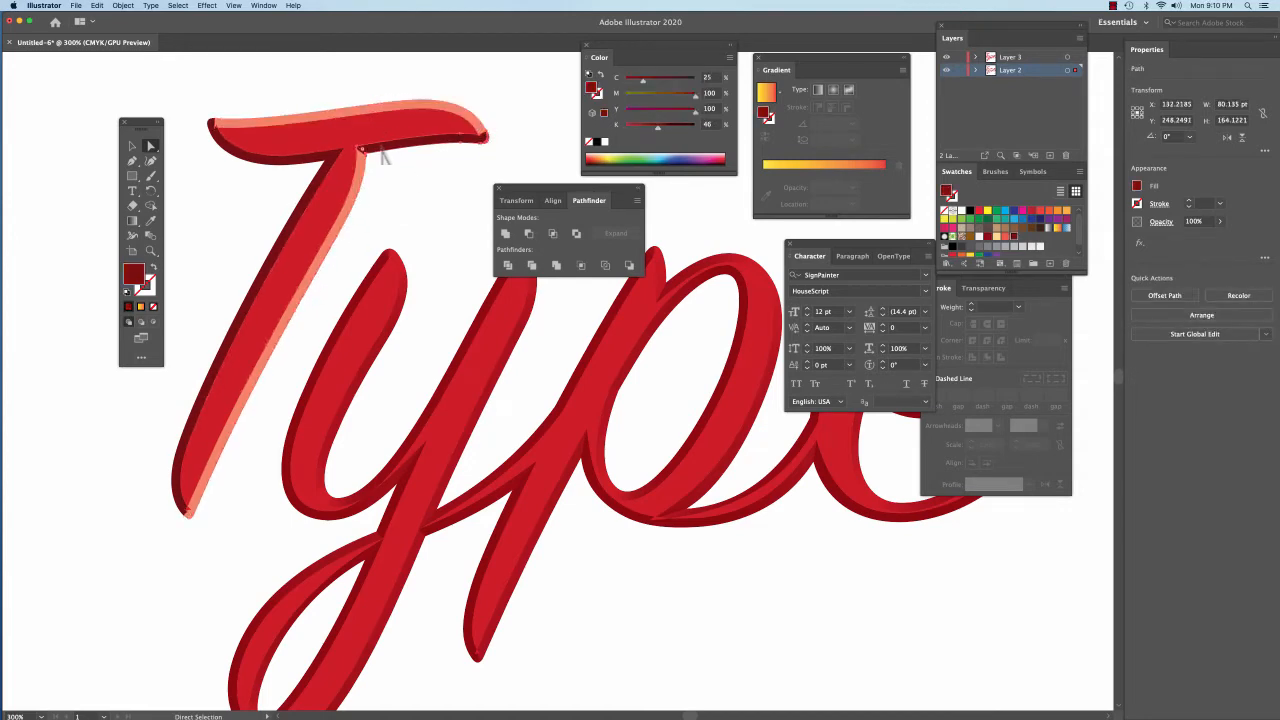
pyautogui.click(408, 283)
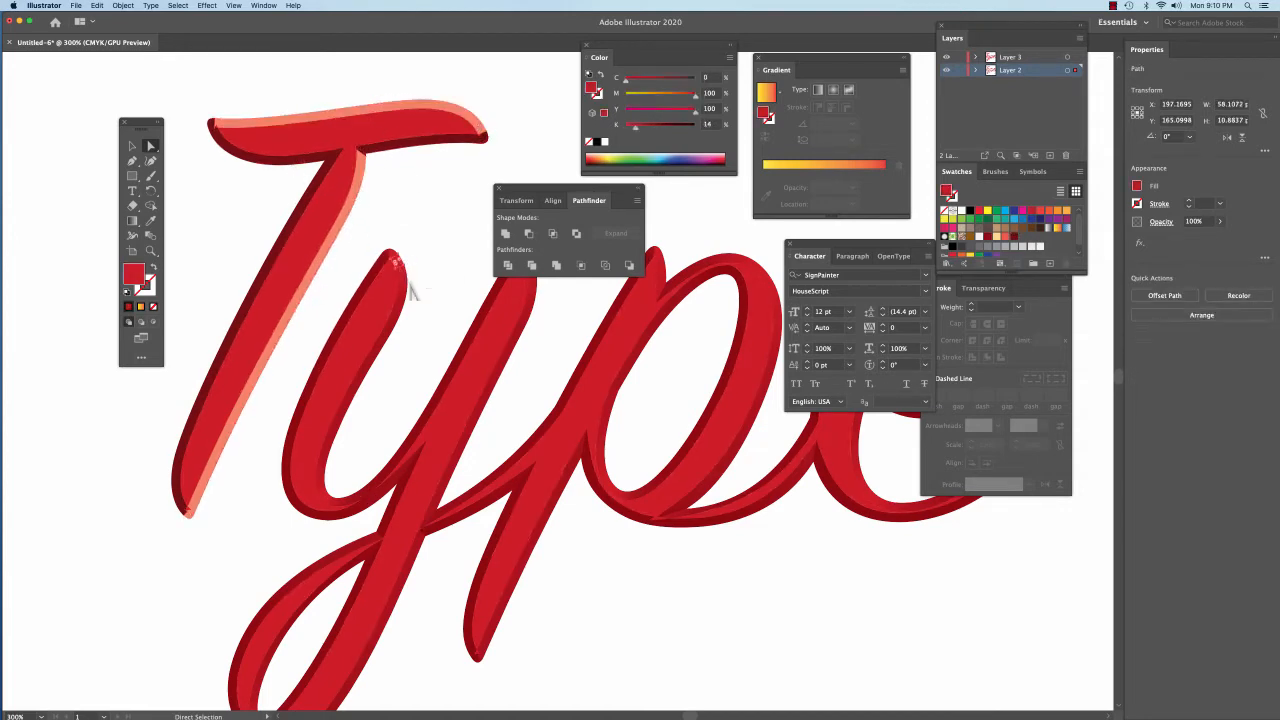
pyautogui.click(402, 287)
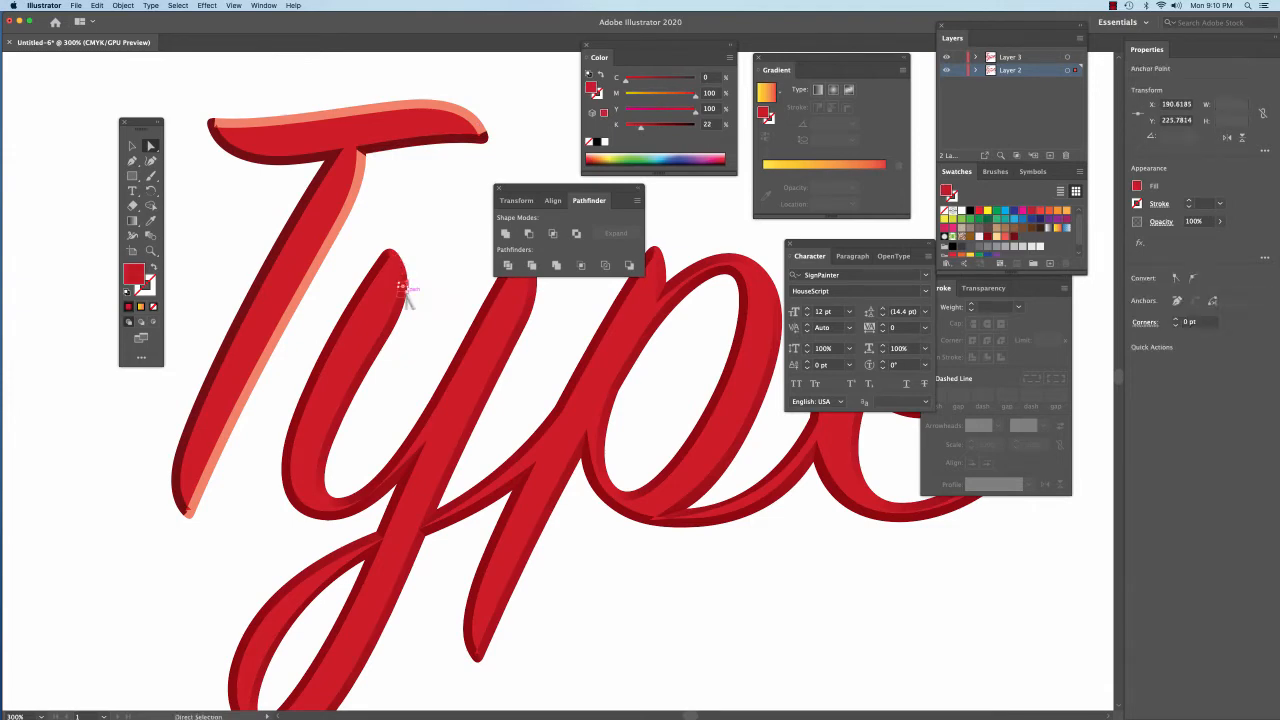
pyautogui.click(418, 268)
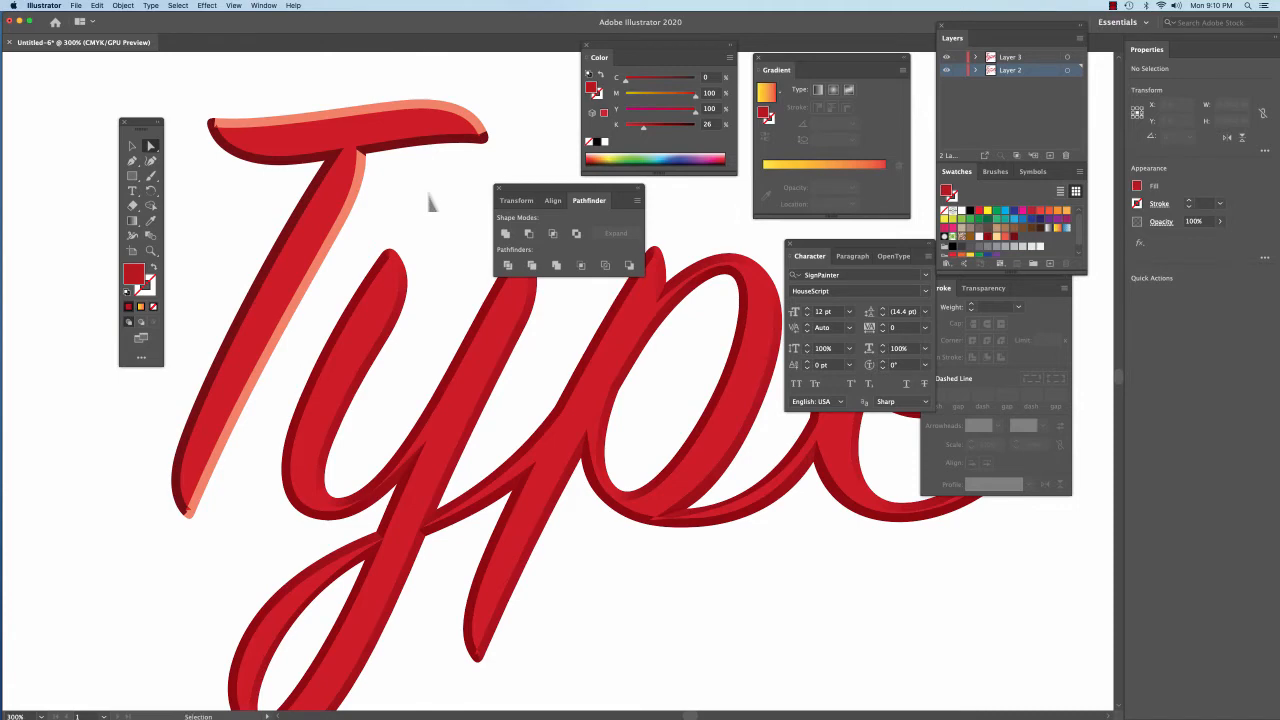
pyautogui.press('super+y')
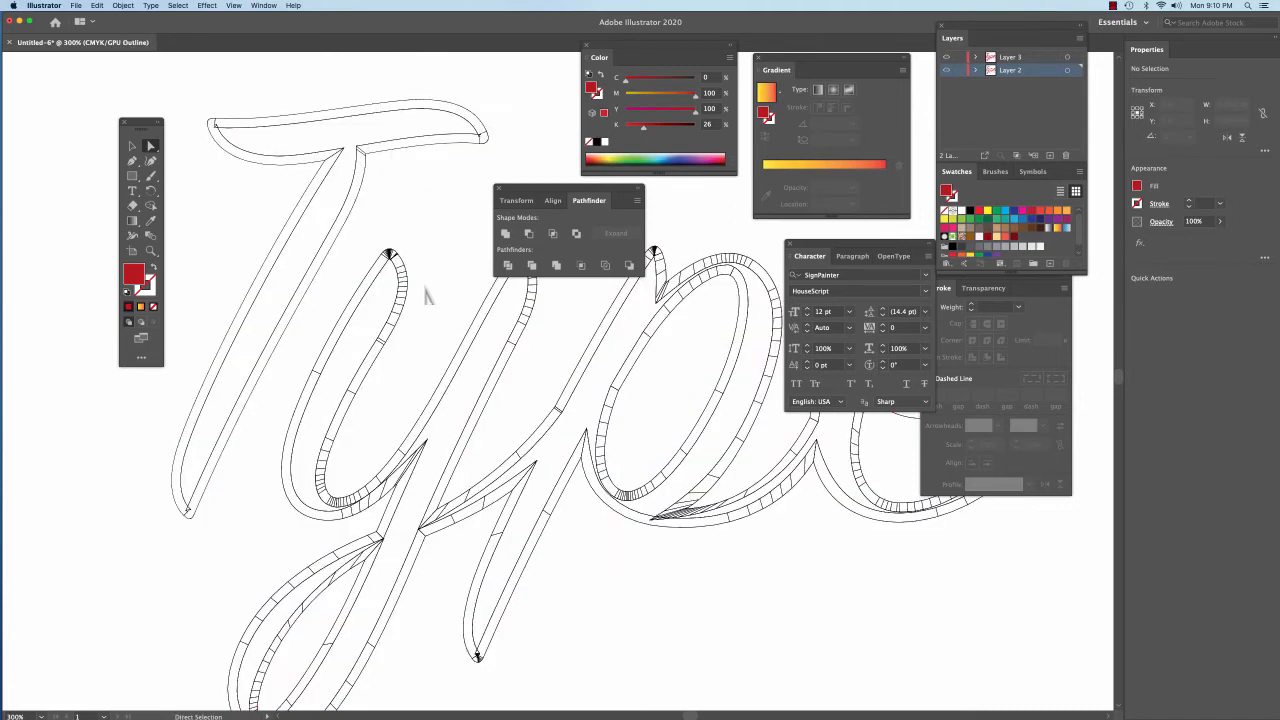
# Try to unite the extrusion facets along the outer left edge of the y's first stroke
pyautogui.moveTo(443, 278); pyautogui.dragTo(462, 231)
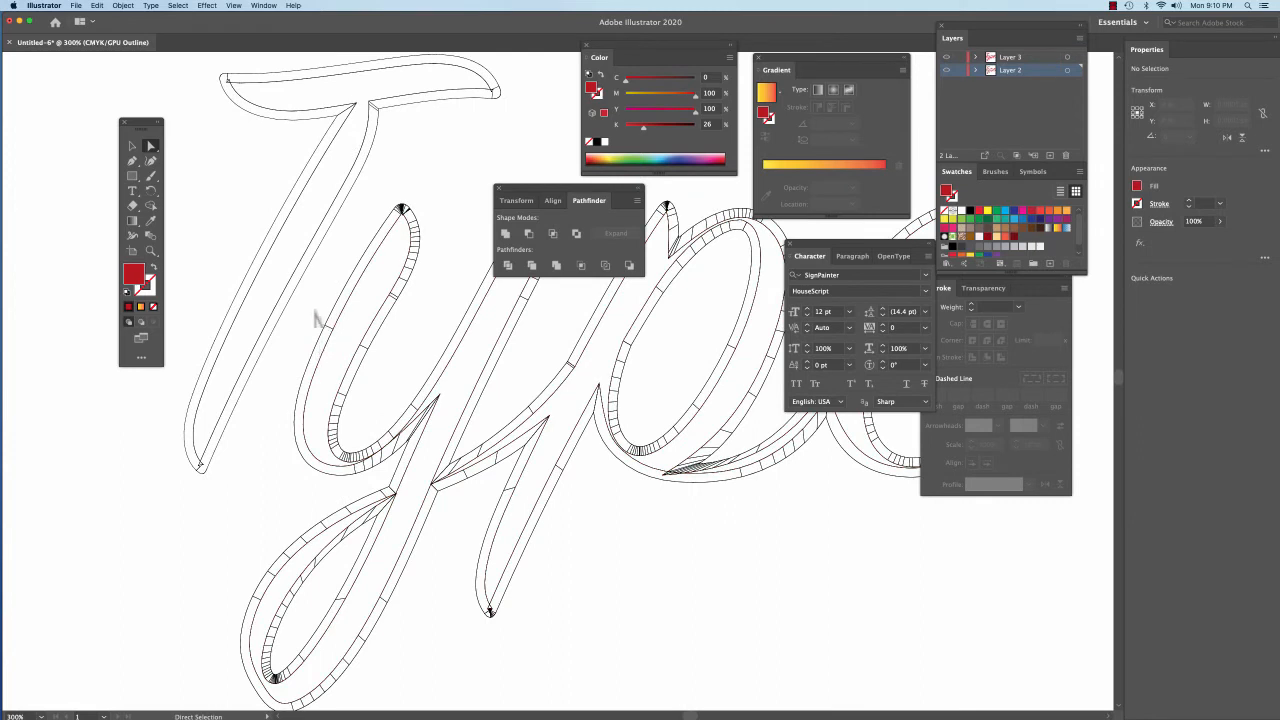
pyautogui.moveTo(339, 342); pyautogui.dragTo(341, 346)
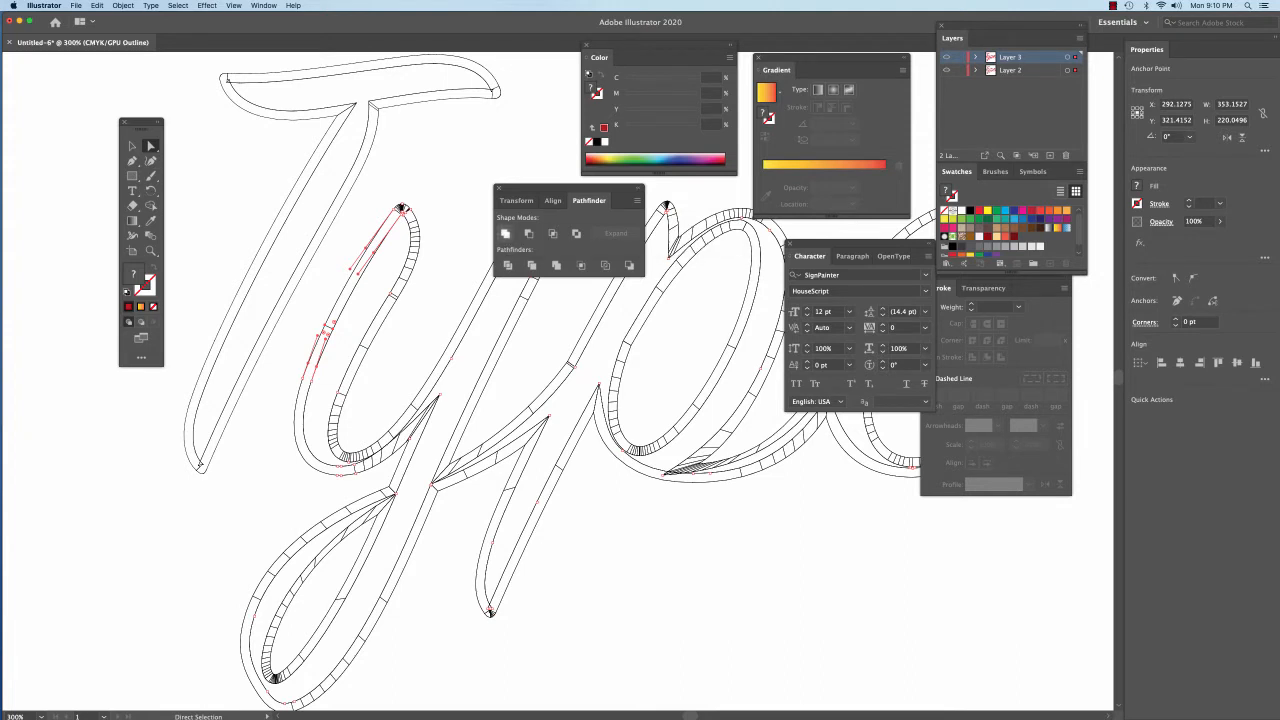
pyautogui.click(435, 210)
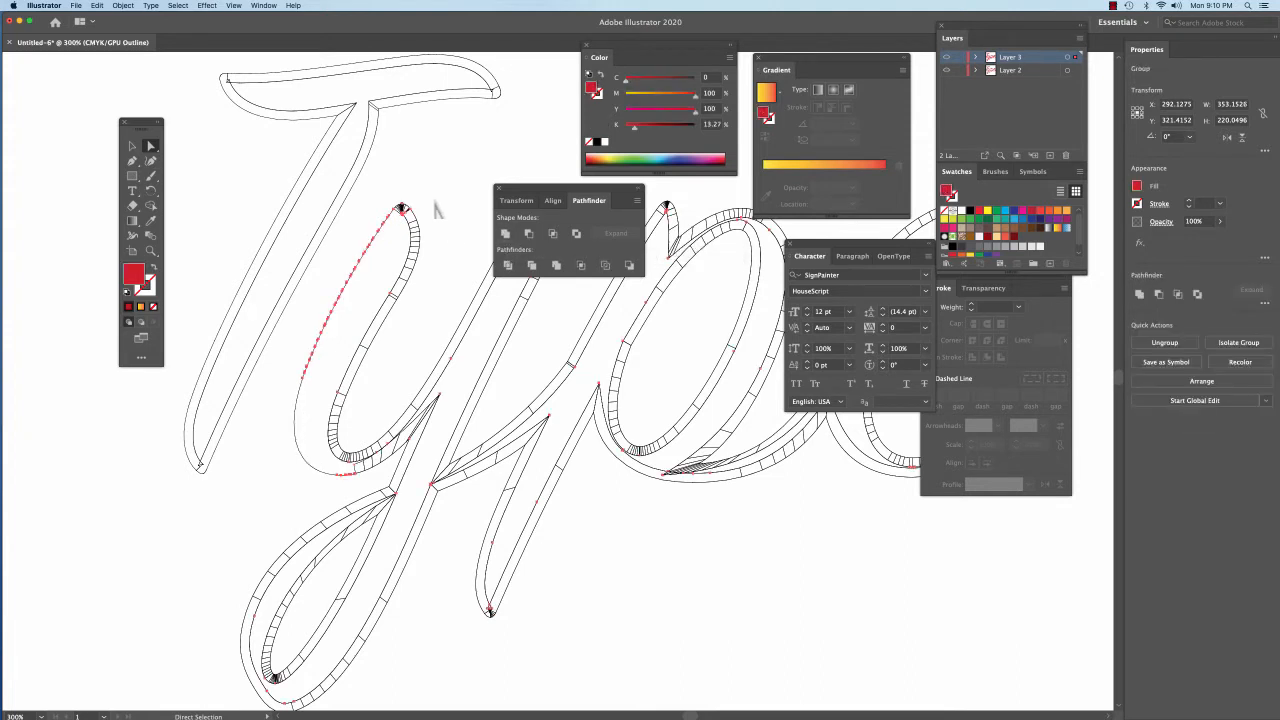
pyautogui.click(437, 202)
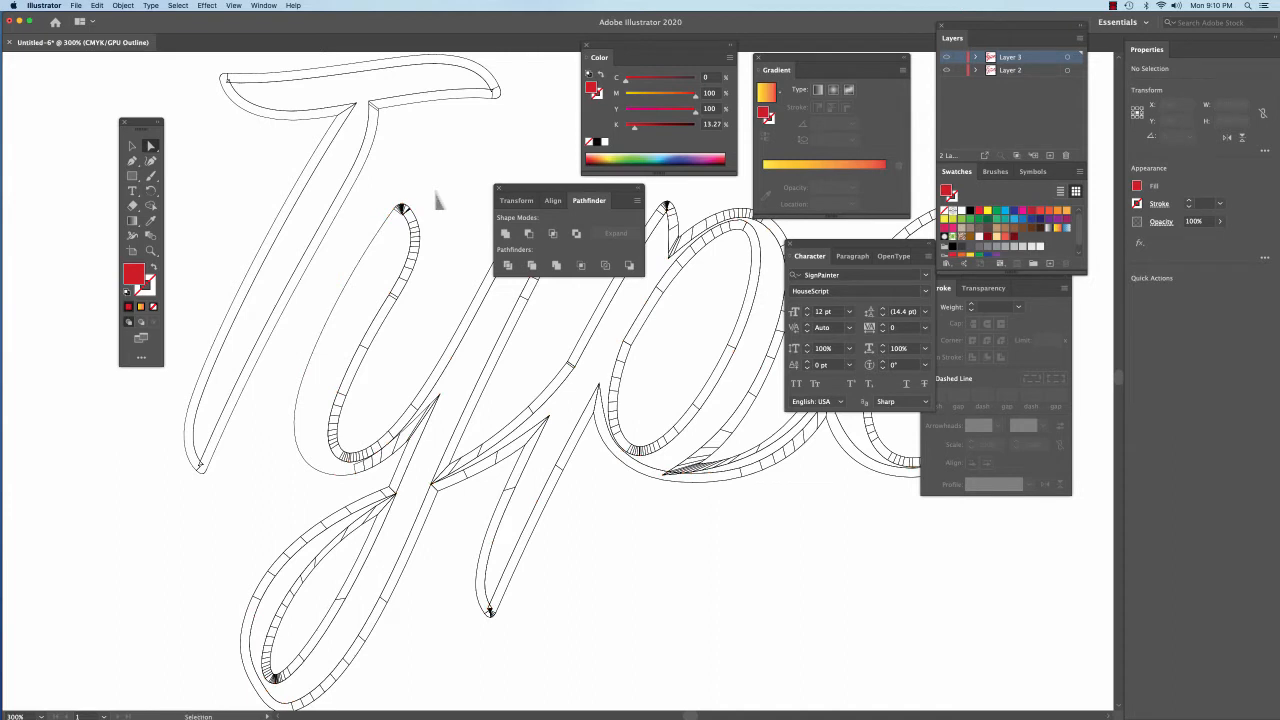
pyautogui.press('super+z')
# Lock Layer 3 and unite the Layer 2 facets along the outer left edge of the y's first stroke
pyautogui.click(434, 224)
pyautogui.moveTo(310, 308); pyautogui.dragTo(330, 332)
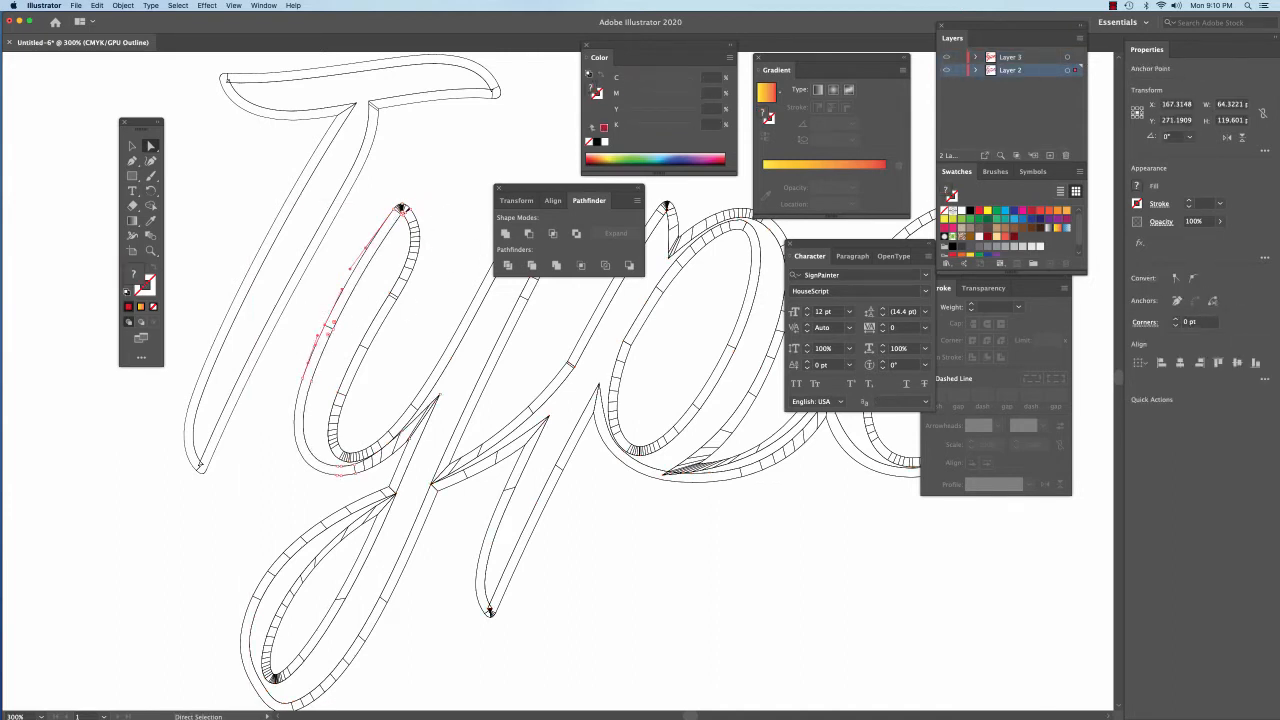
pyautogui.press('shift+super+a')
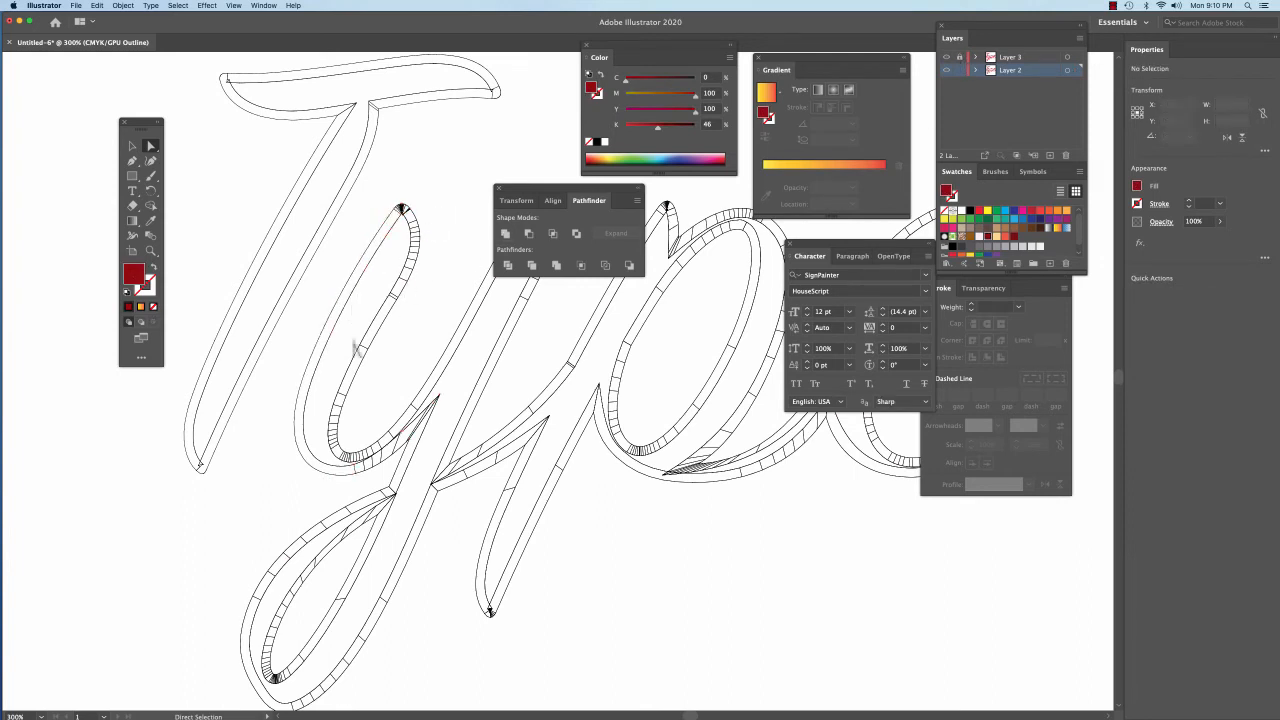
# Unite the facets along the underside of the y's bowl with the merged left-edge shape
pyautogui.click(366, 461)
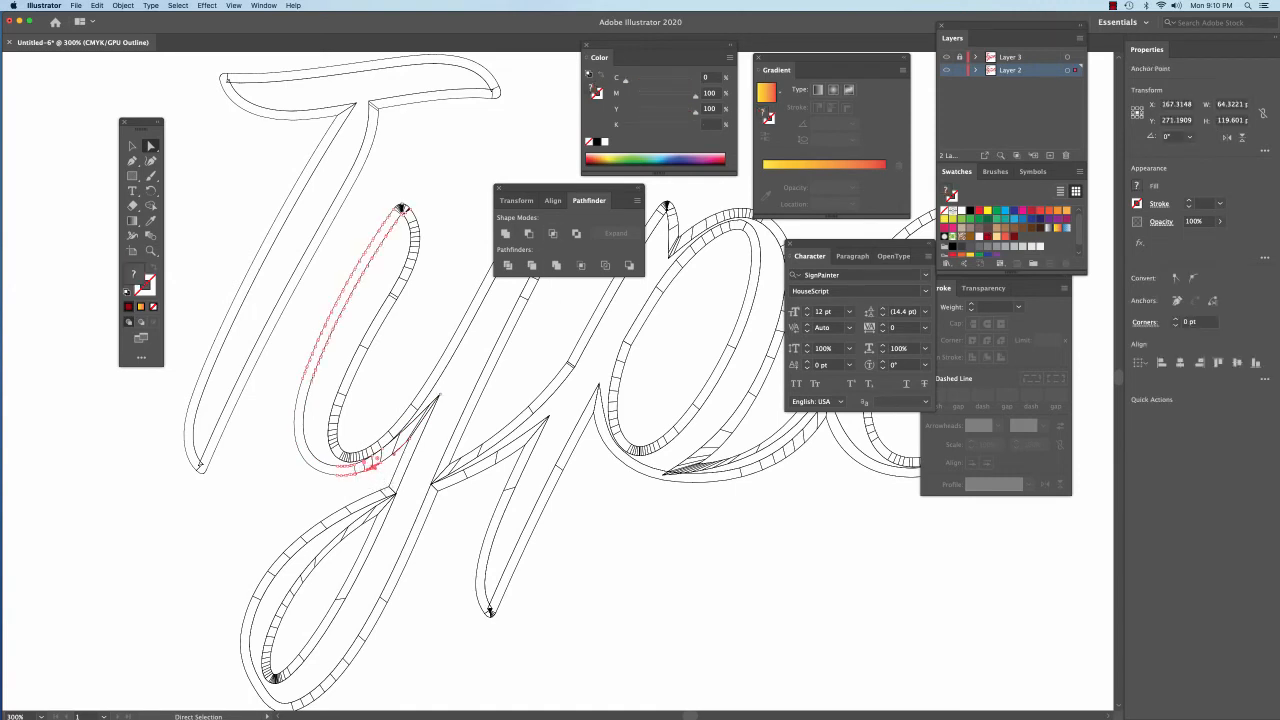
pyautogui.click(385, 472)
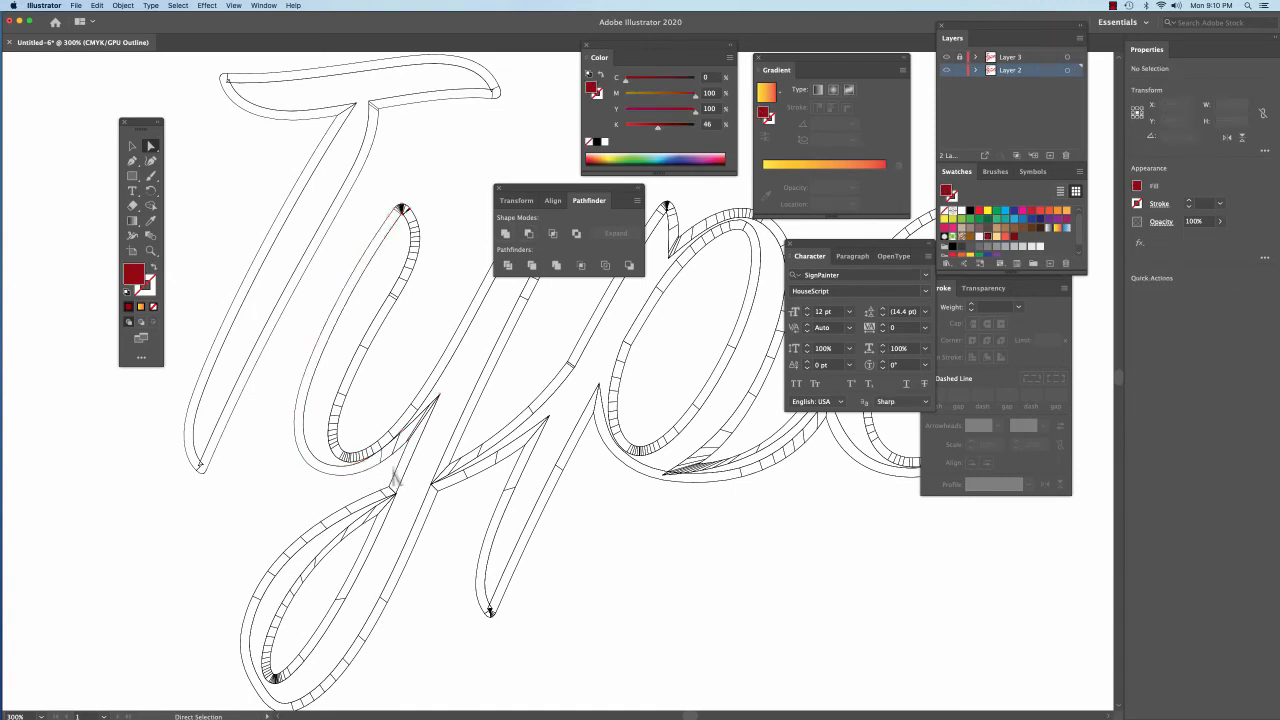
pyautogui.moveTo(381, 457); pyautogui.dragTo(371, 471)
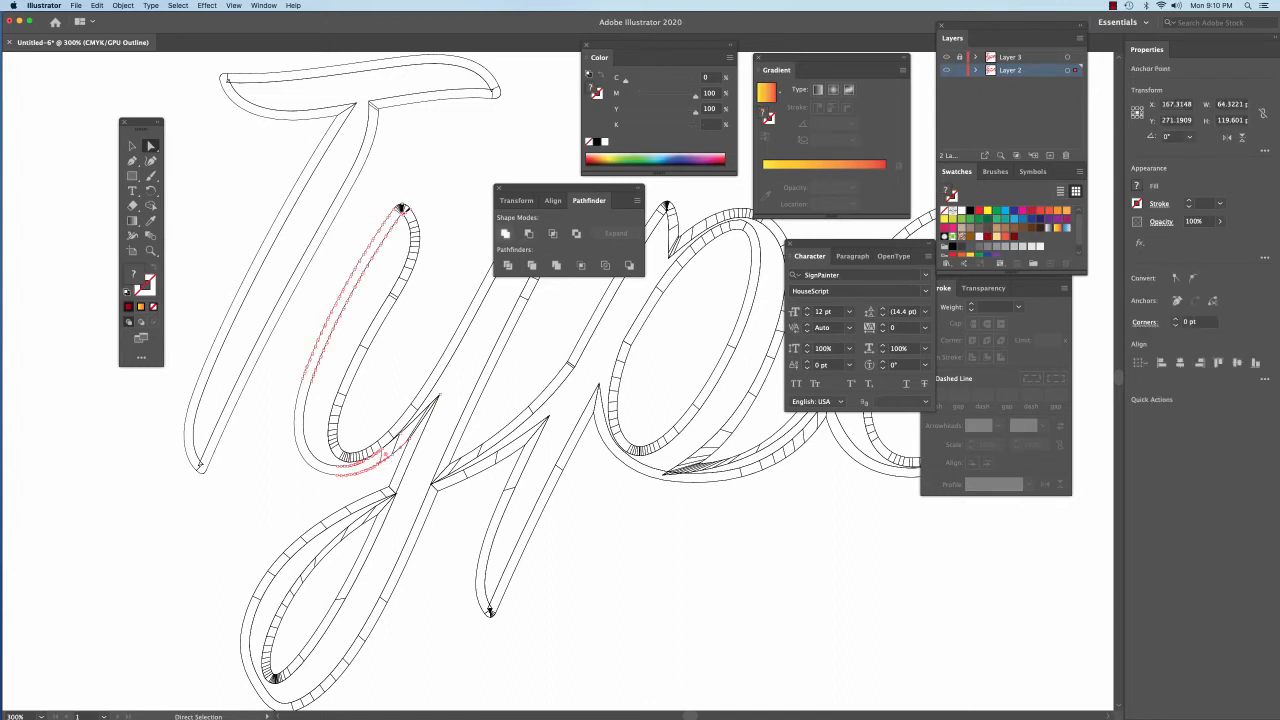
pyautogui.click(505, 234)
pyautogui.click(392, 472)
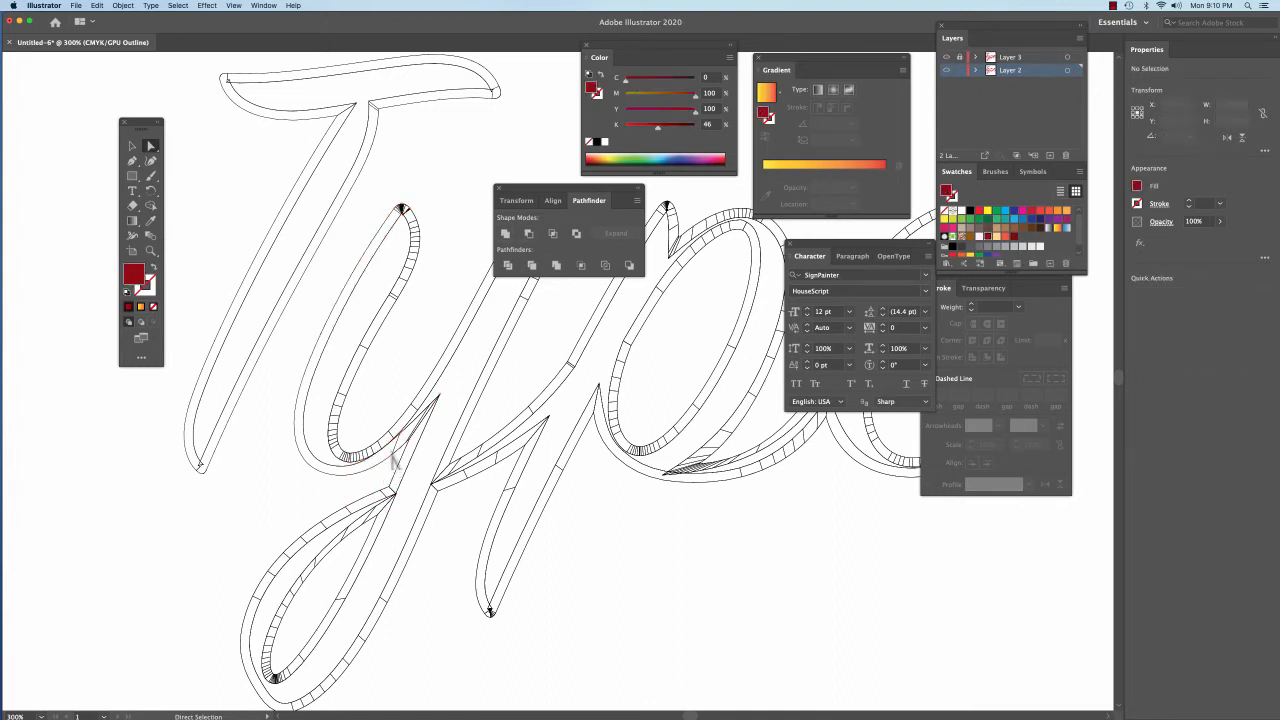
# Unite the facets where the y's bowl meets its stem and the adjoining left-edge pieces with the merged side shape
pyautogui.click(399, 452)
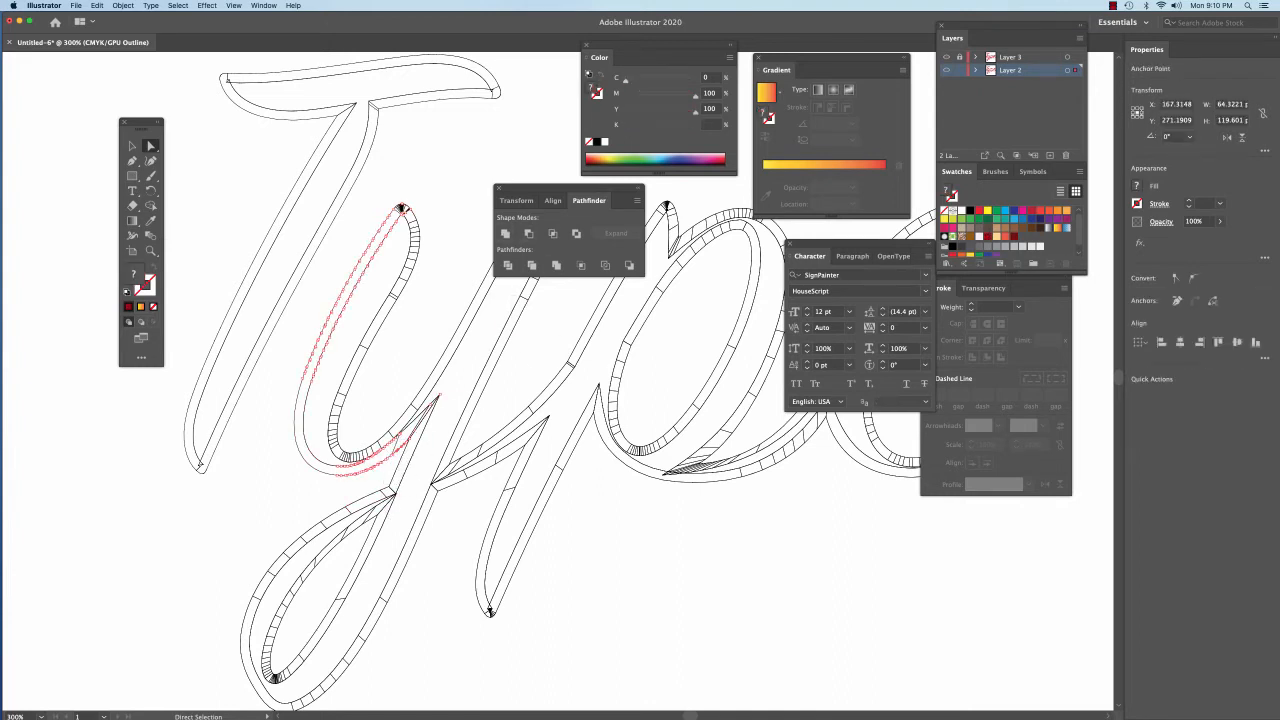
pyautogui.click(399, 452)
pyautogui.click(450, 345)
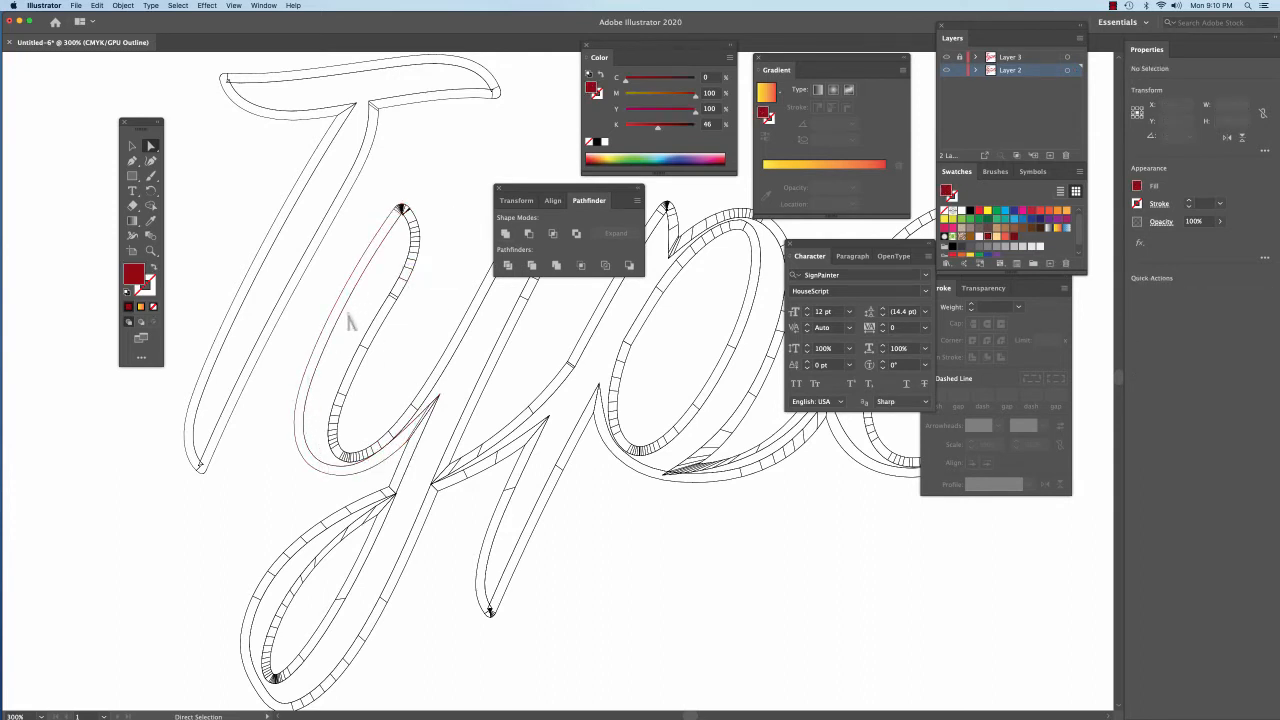
pyautogui.click(400, 210)
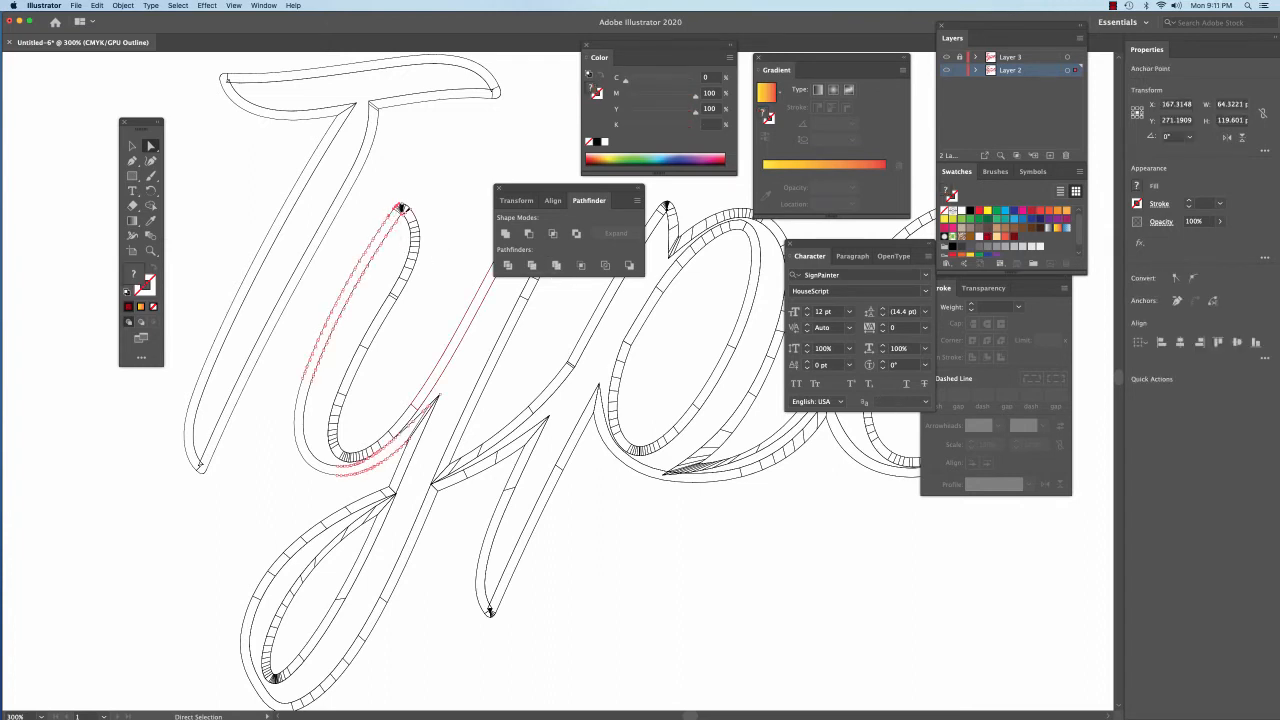
pyautogui.click(438, 207)
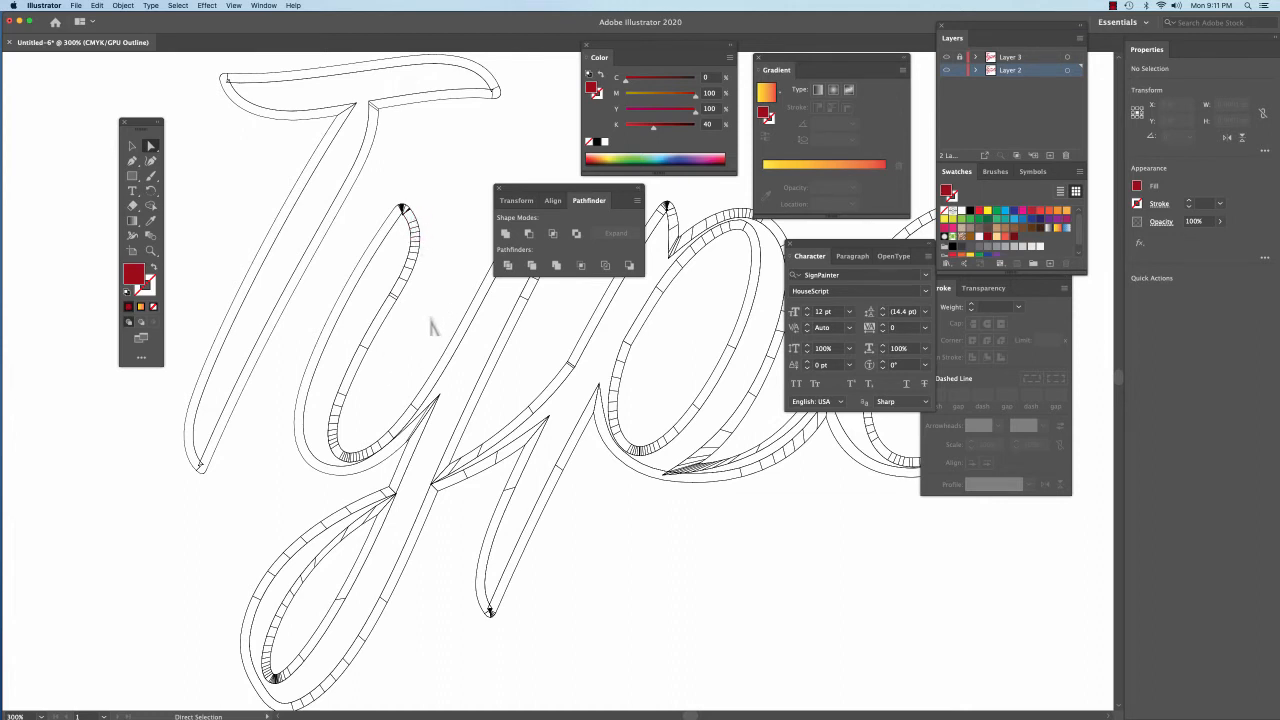
# Unite the extrusion facets along the upper inner edge of the y's first stroke and extend the merge past mid-stroke
pyautogui.moveTo(430, 317)
pyautogui.mouseDown()
pyautogui.moveTo(422, 250)
pyautogui.moveTo(403, 226)
pyautogui.mouseUp()
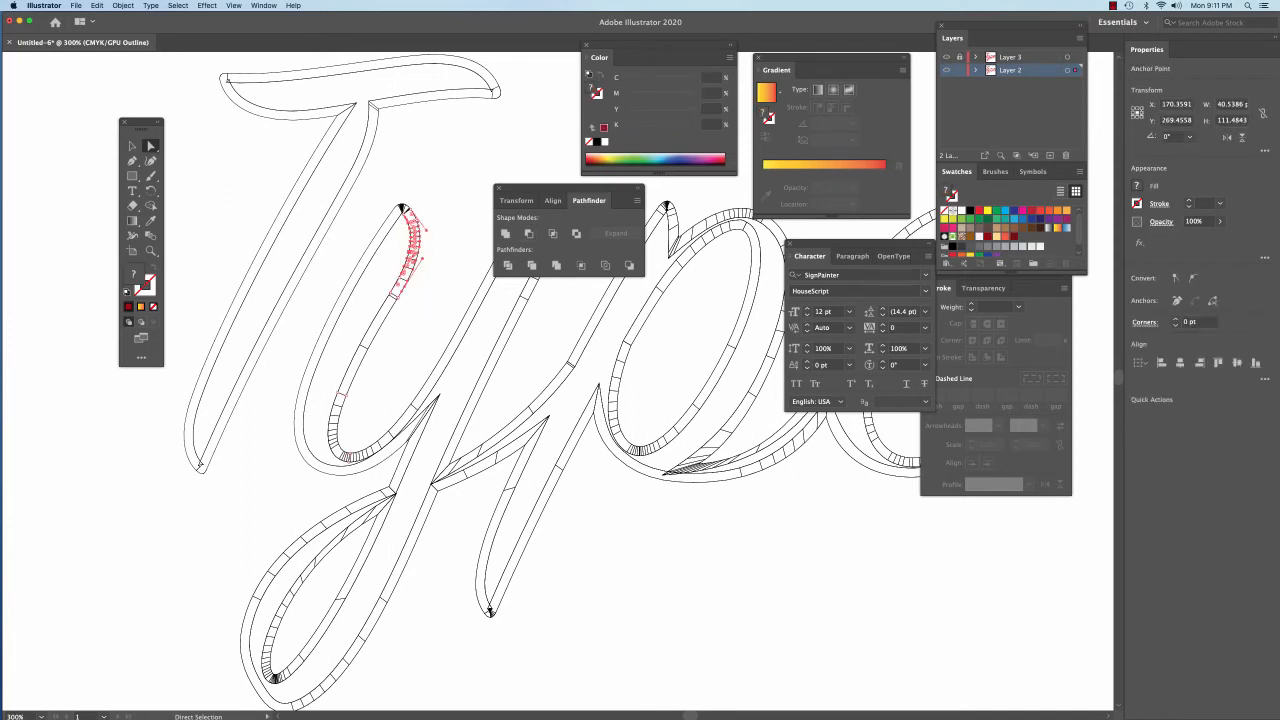
pyautogui.moveTo(434, 319); pyautogui.dragTo(383, 286)
pyautogui.click(529, 234)
pyautogui.click(417, 338)
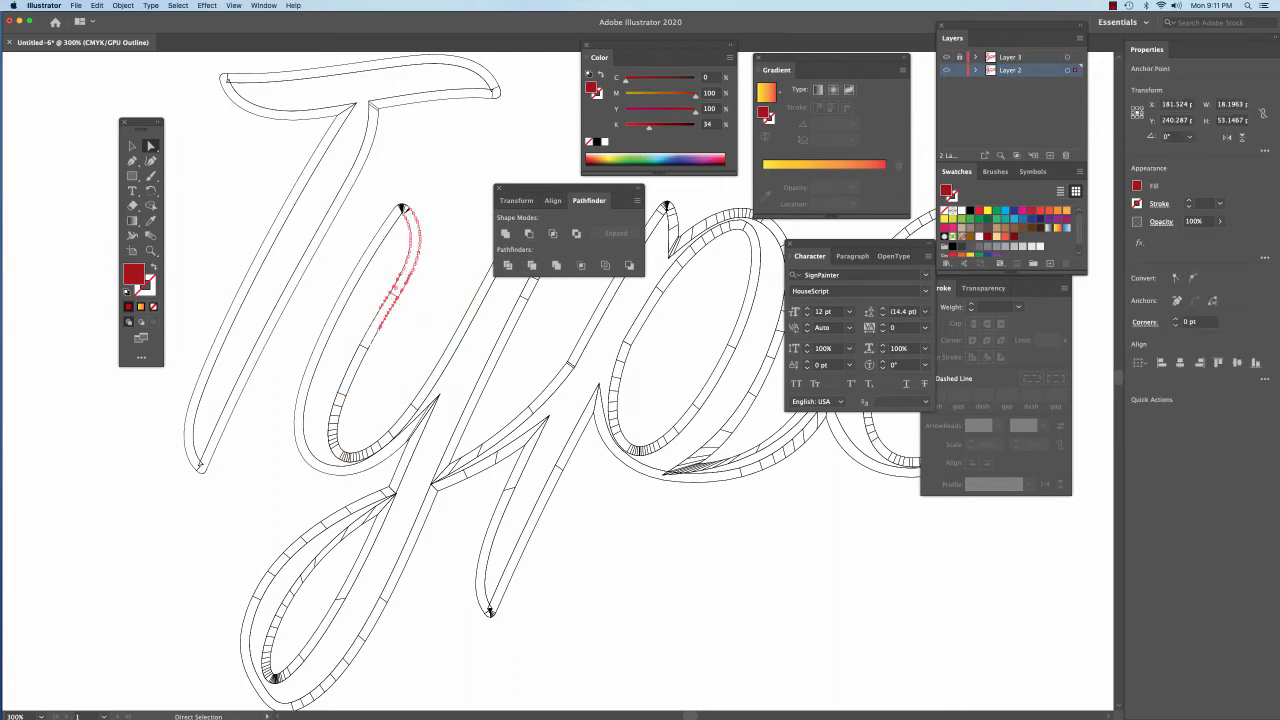
pyautogui.click(531, 265)
pyautogui.click(428, 335)
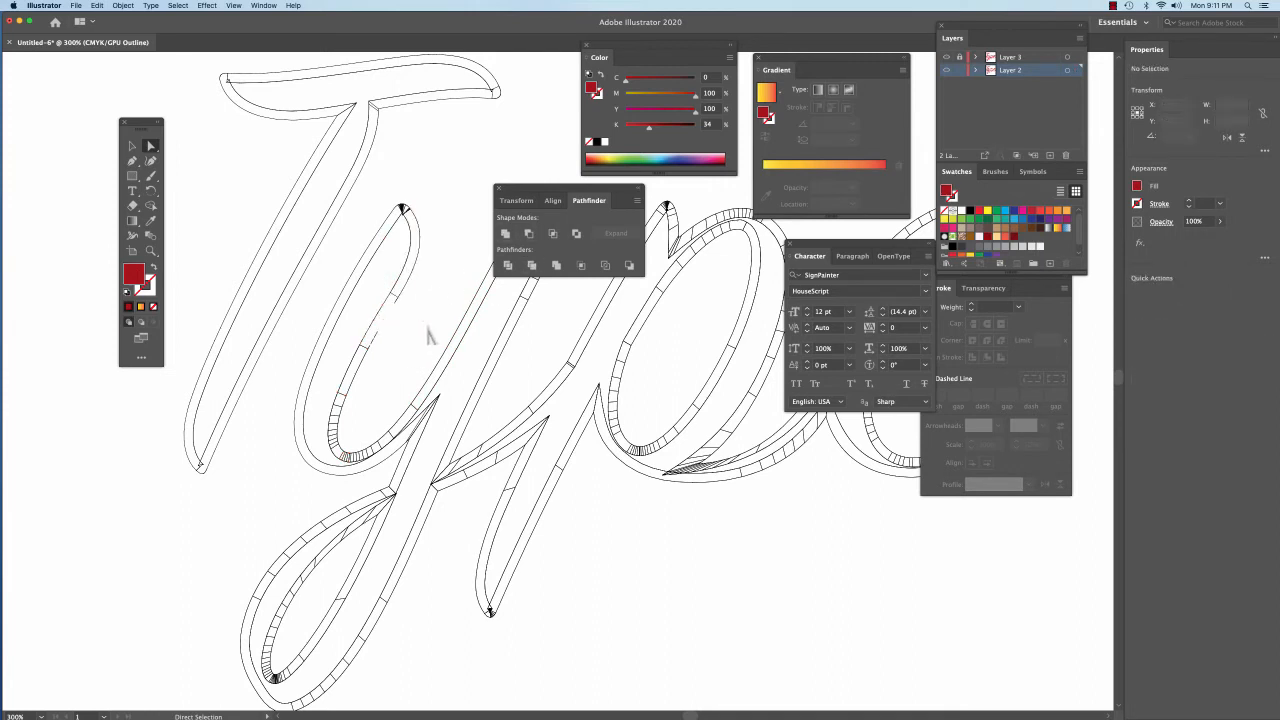
# Try to unite the facets below the middle of the inner edge of the y's first stroke
pyautogui.moveTo(404, 362); pyautogui.dragTo(364, 318)
pyautogui.click(505, 234)
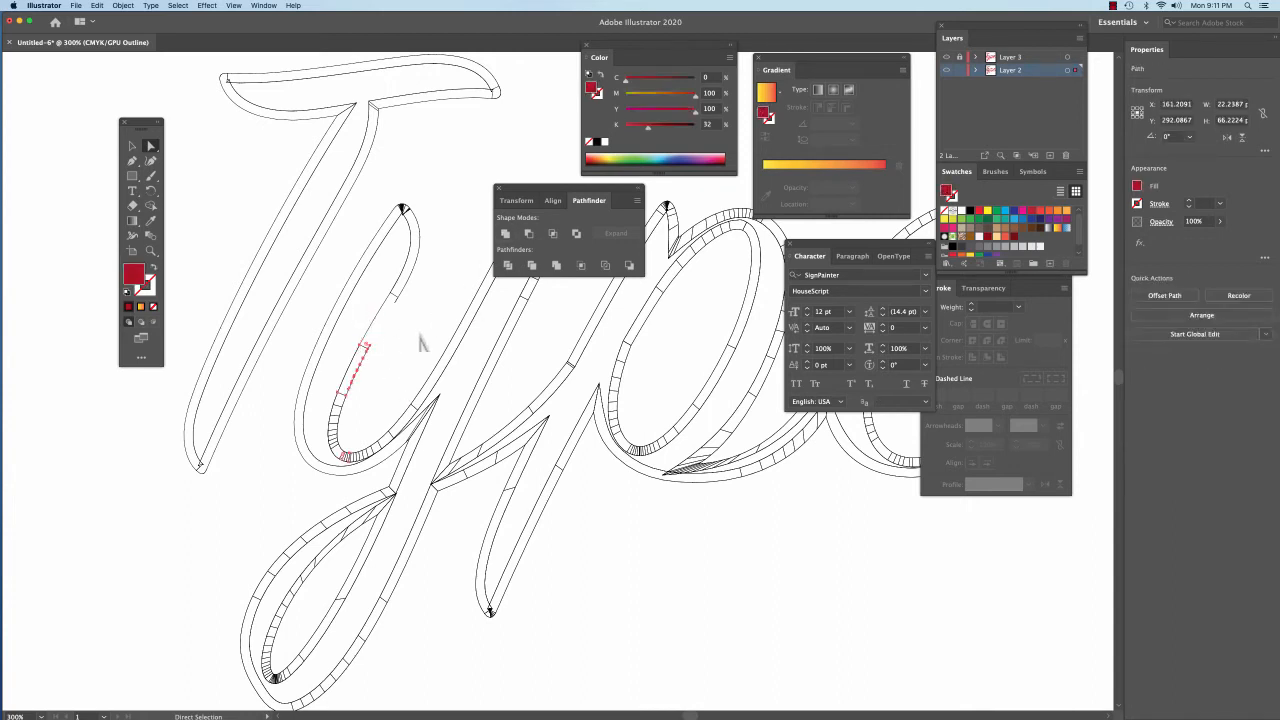
pyautogui.click(410, 366)
pyautogui.moveTo(410, 376); pyautogui.dragTo(358, 335)
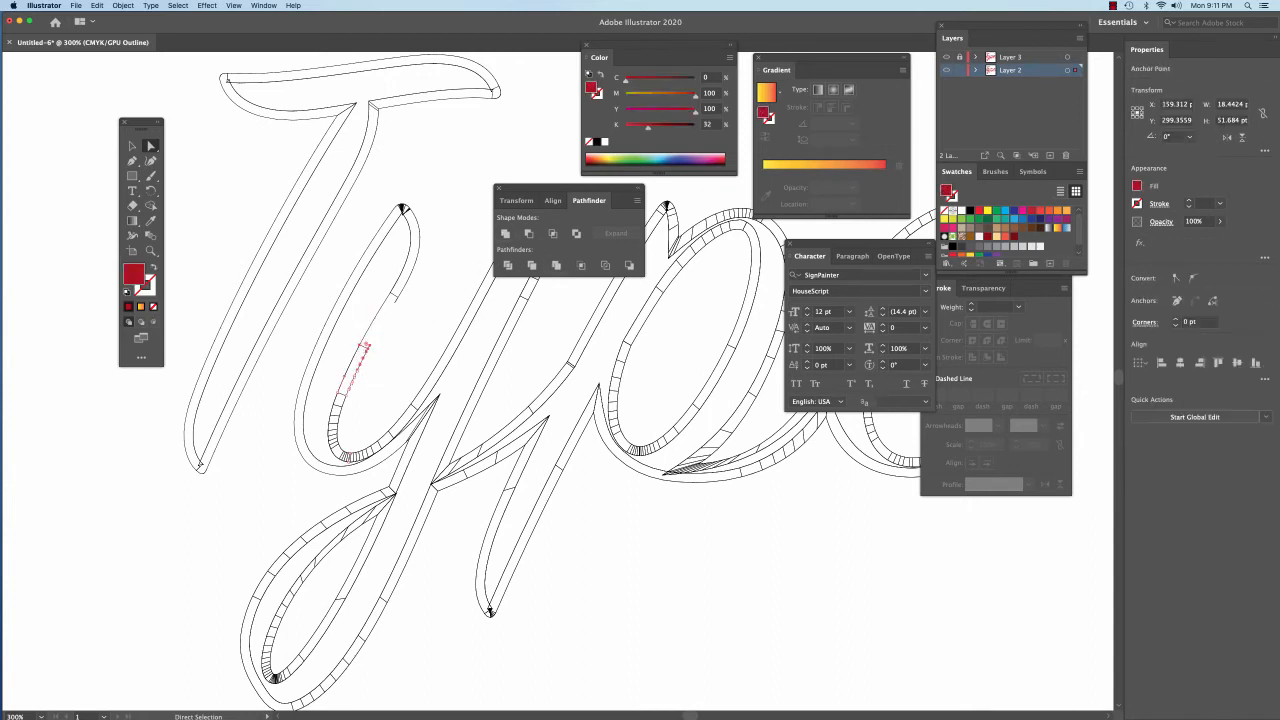
pyautogui.click(436, 322)
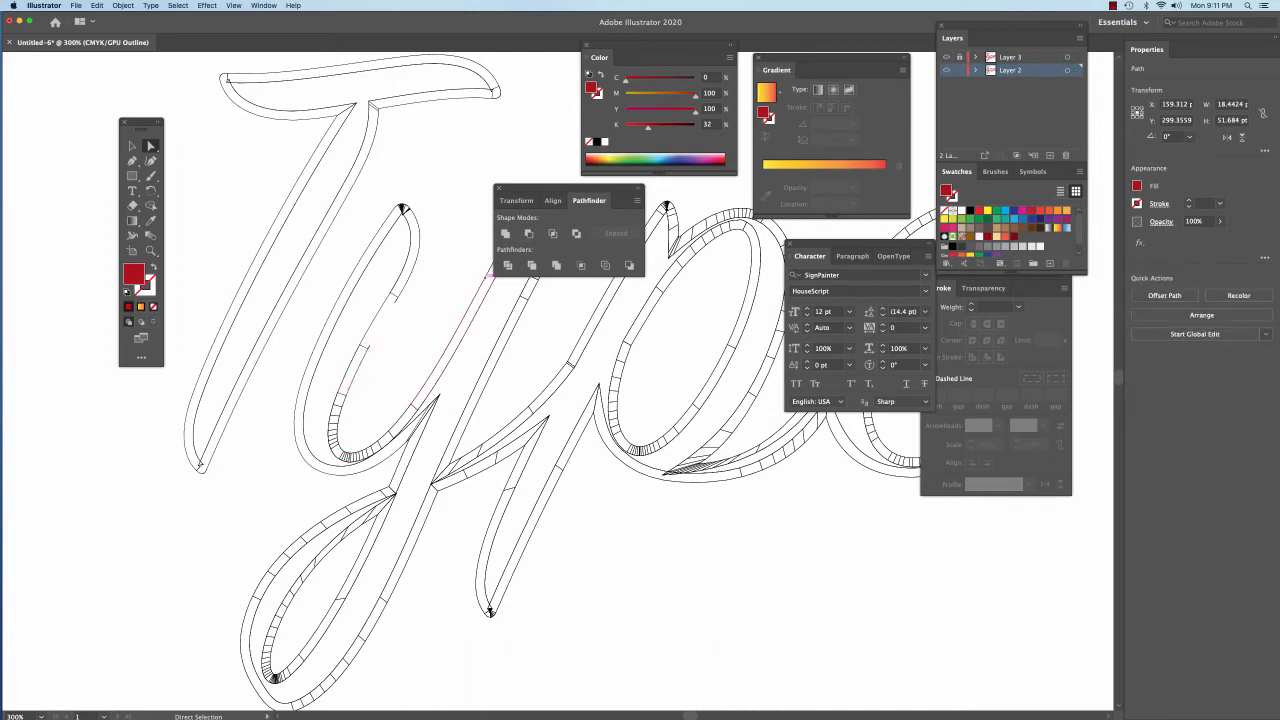
pyautogui.moveTo(388, 354); pyautogui.dragTo(357, 331)
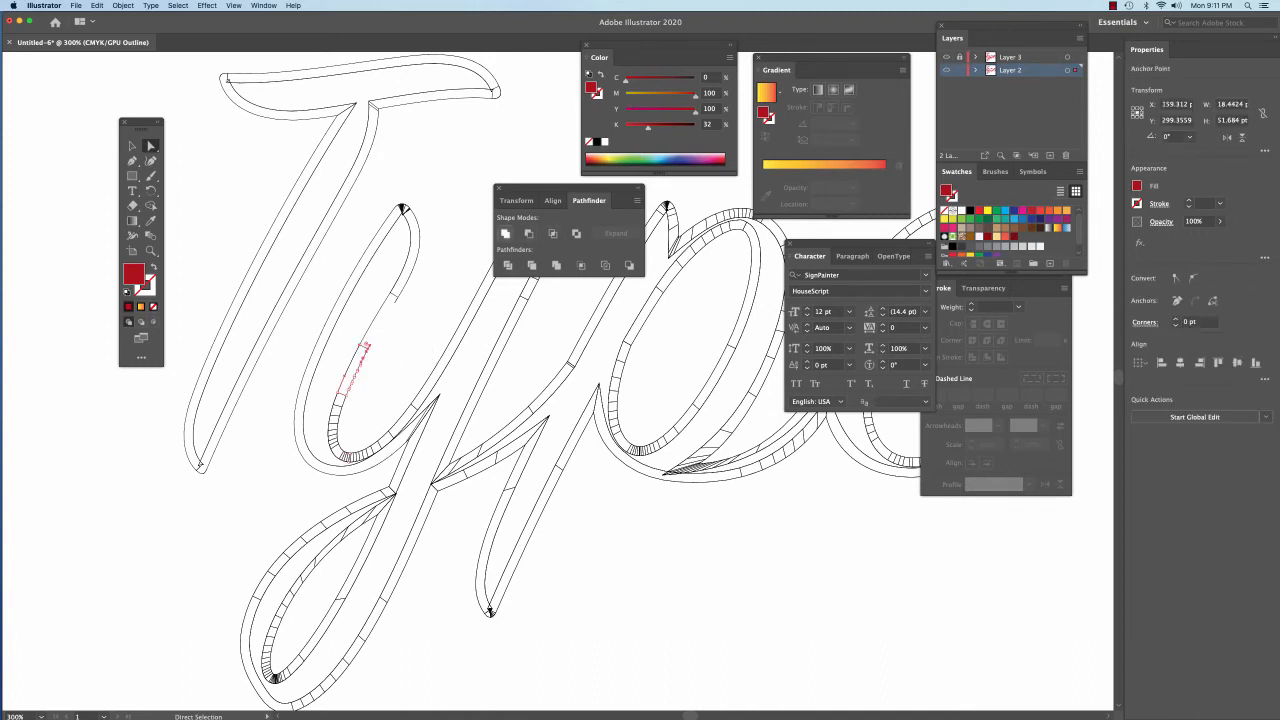
pyautogui.press('Delete')
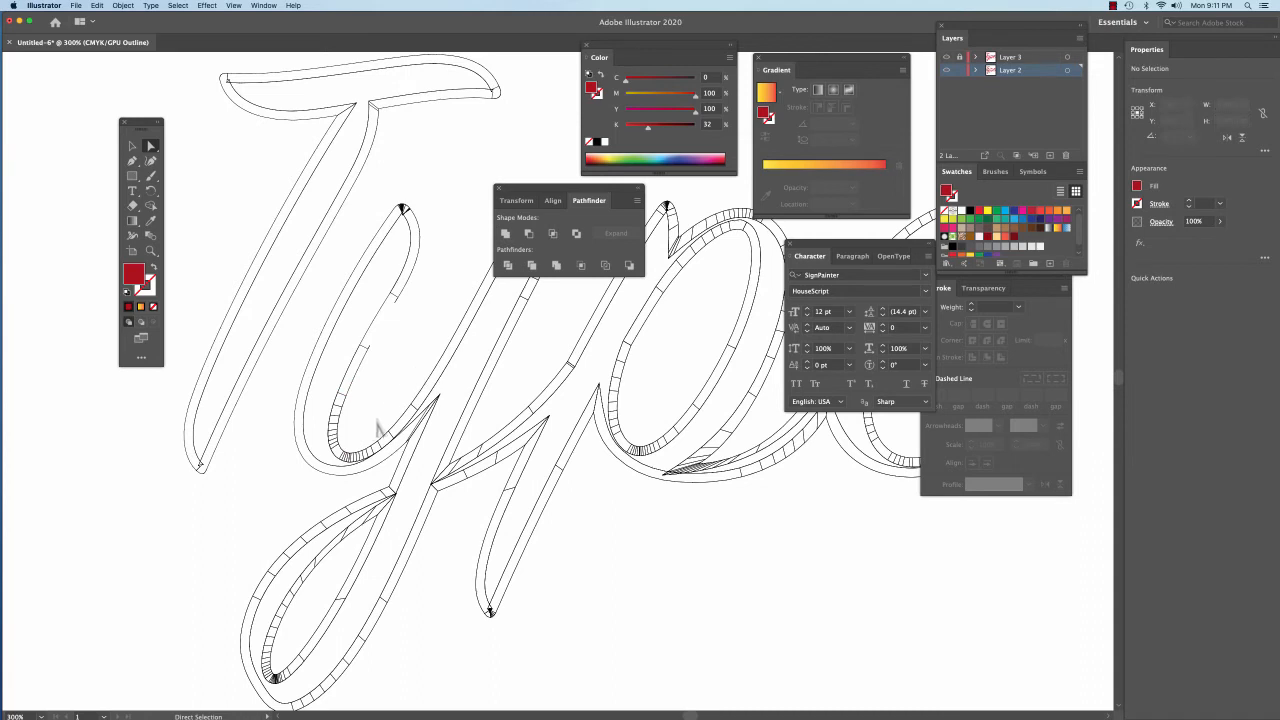
# Try to unite the facets leading into the bowl with the lower inner-edge shape of the y's first stroke
pyautogui.moveTo(332, 387); pyautogui.dragTo(331, 386)
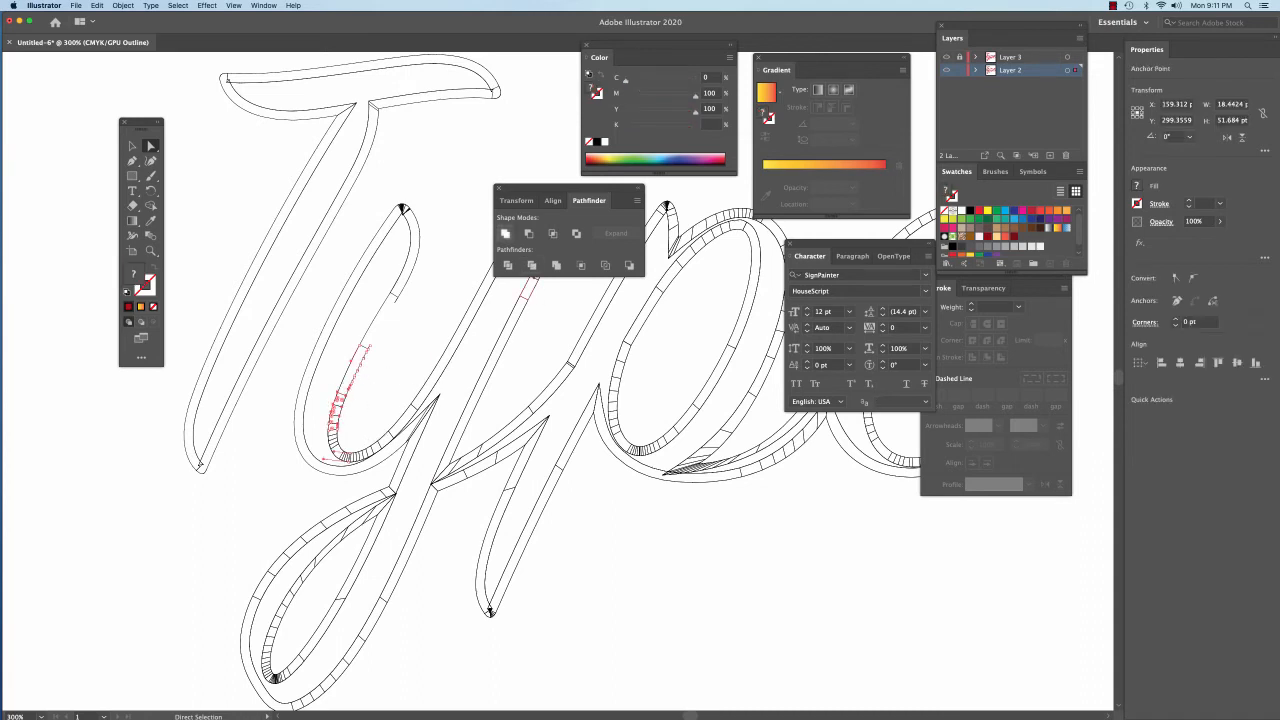
pyautogui.click(505, 234)
pyautogui.click(401, 379)
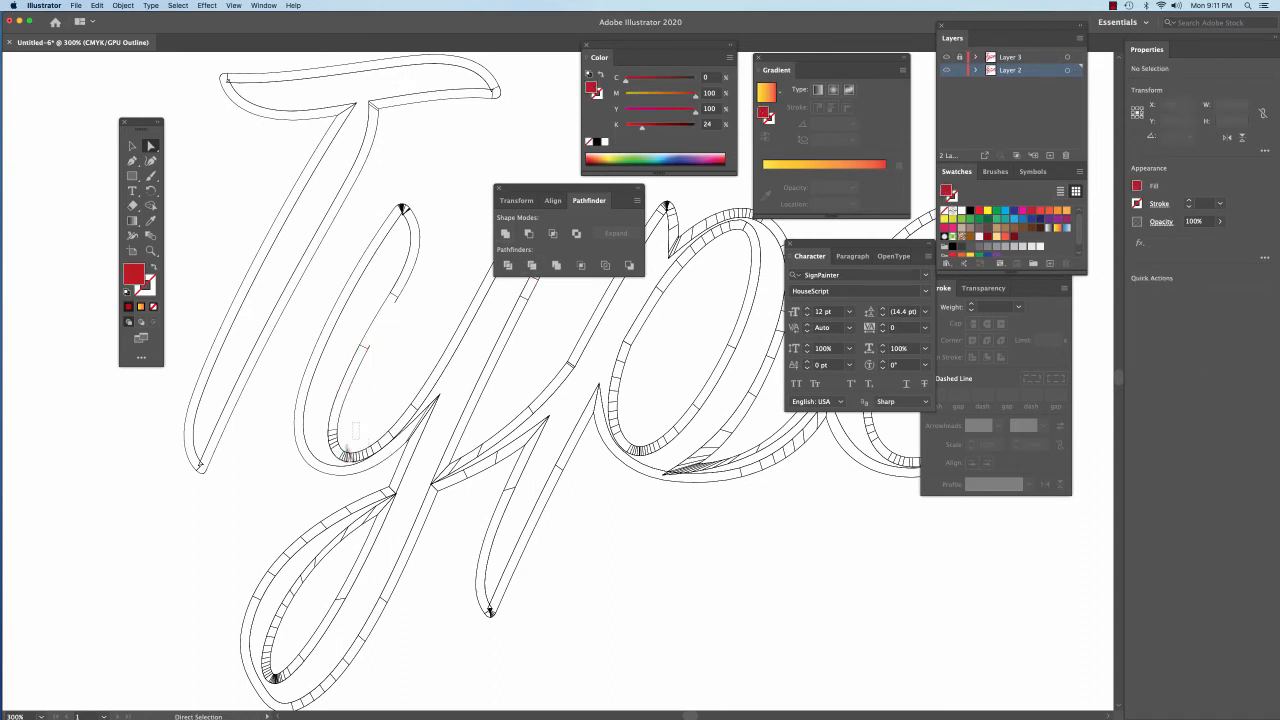
pyautogui.moveTo(326, 440); pyautogui.dragTo(341, 425)
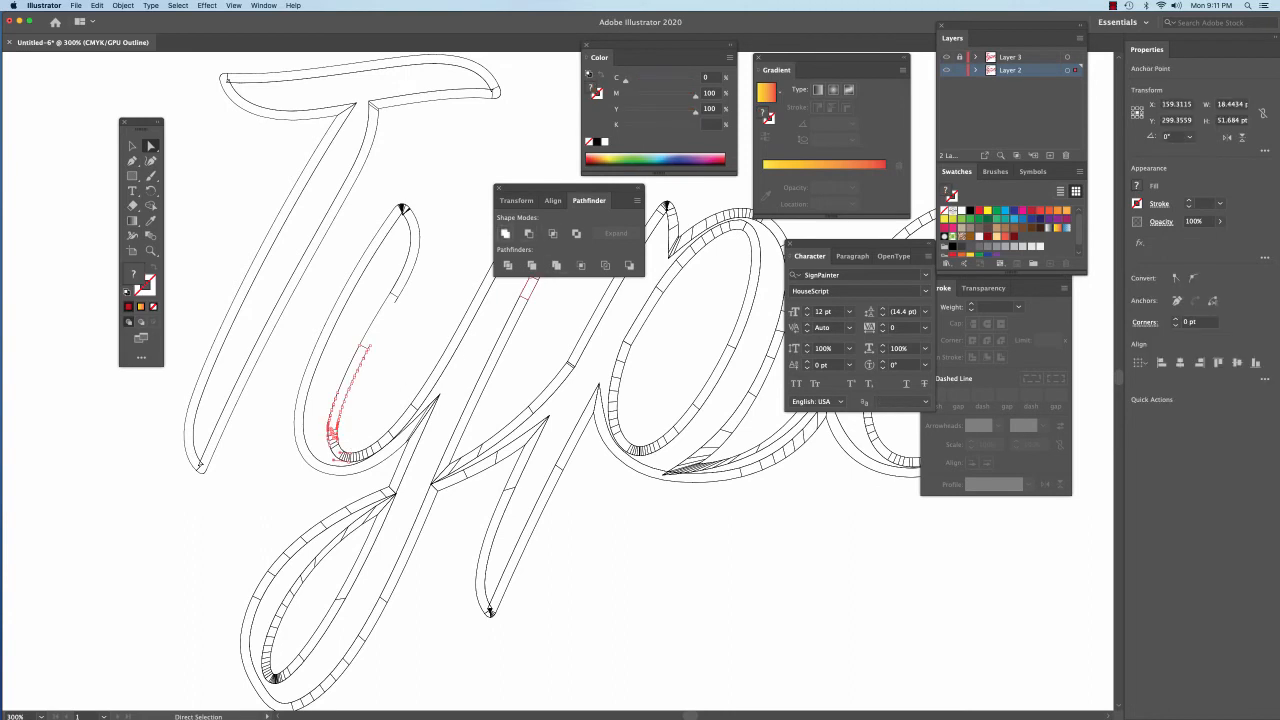
pyautogui.click(505, 234)
pyautogui.click(400, 364)
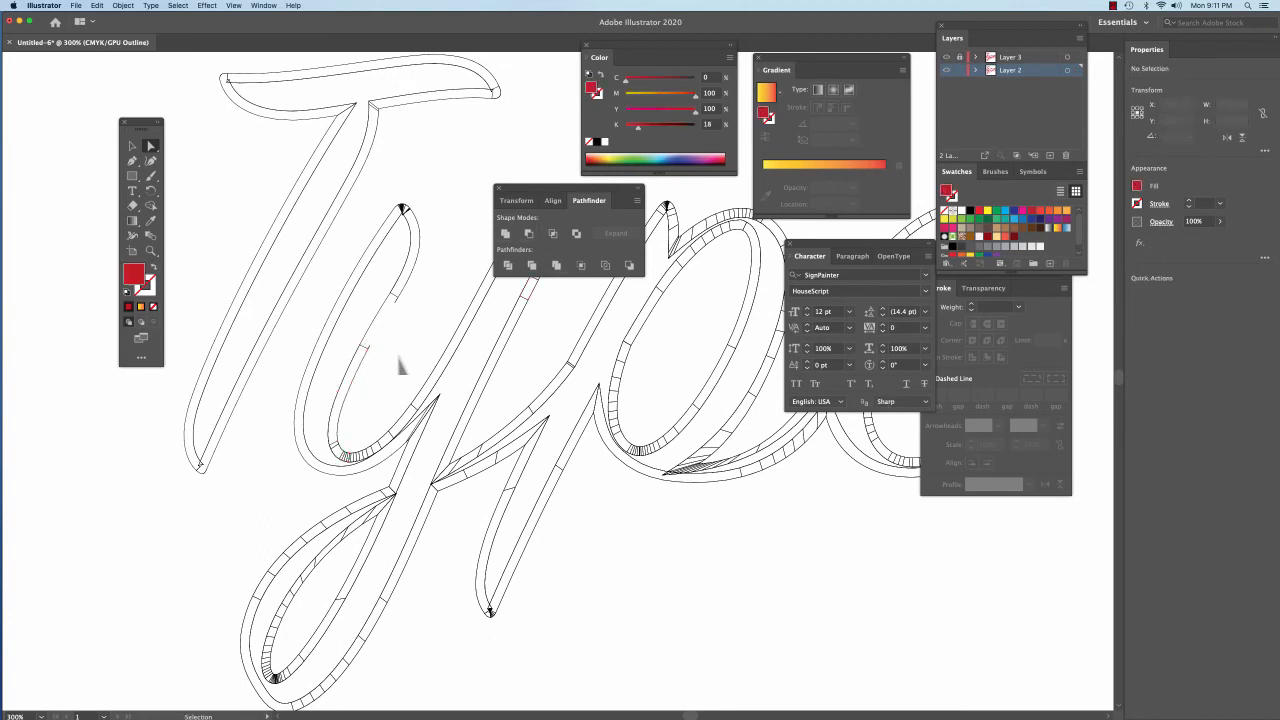
# Preview the artwork in colour and undo the latest merges along the inner edge of the y's first stroke
pyautogui.press('super+y')
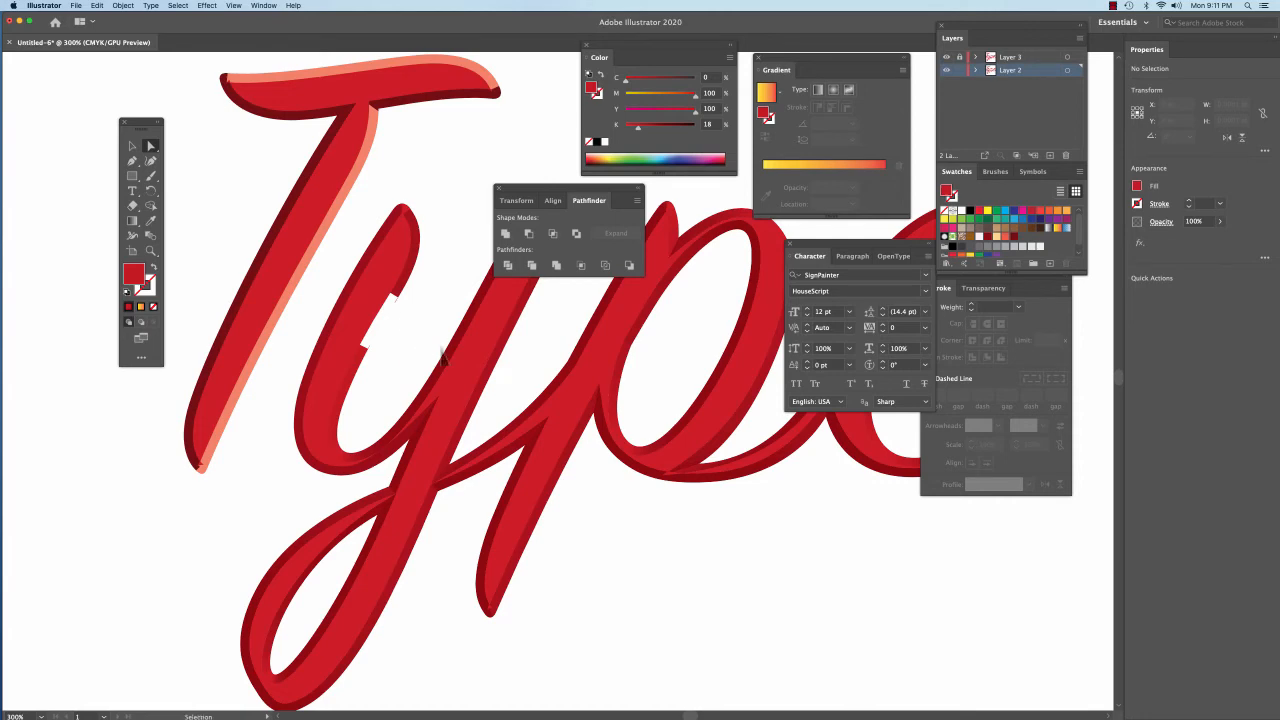
pyautogui.press('super+z')
pyautogui.press('super+z')
pyautogui.press('super+z')
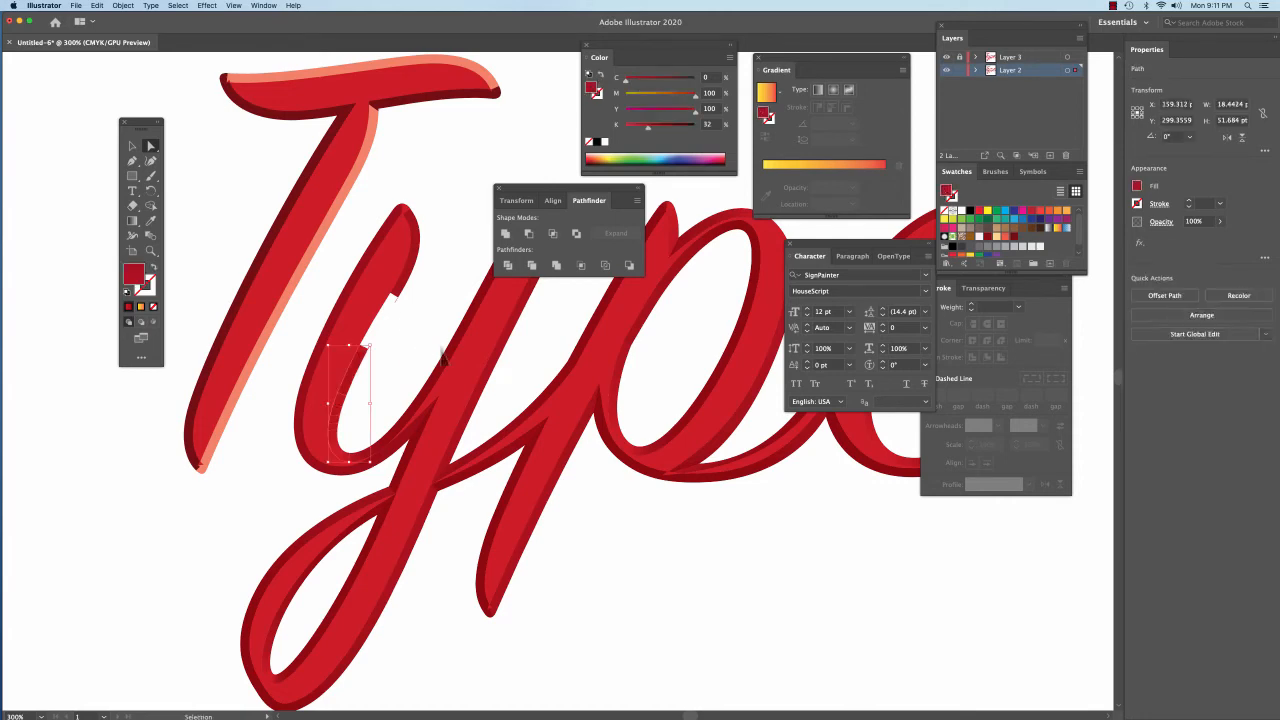
pyautogui.press('super+z')
pyautogui.press('super+z')
pyautogui.press('super+z')
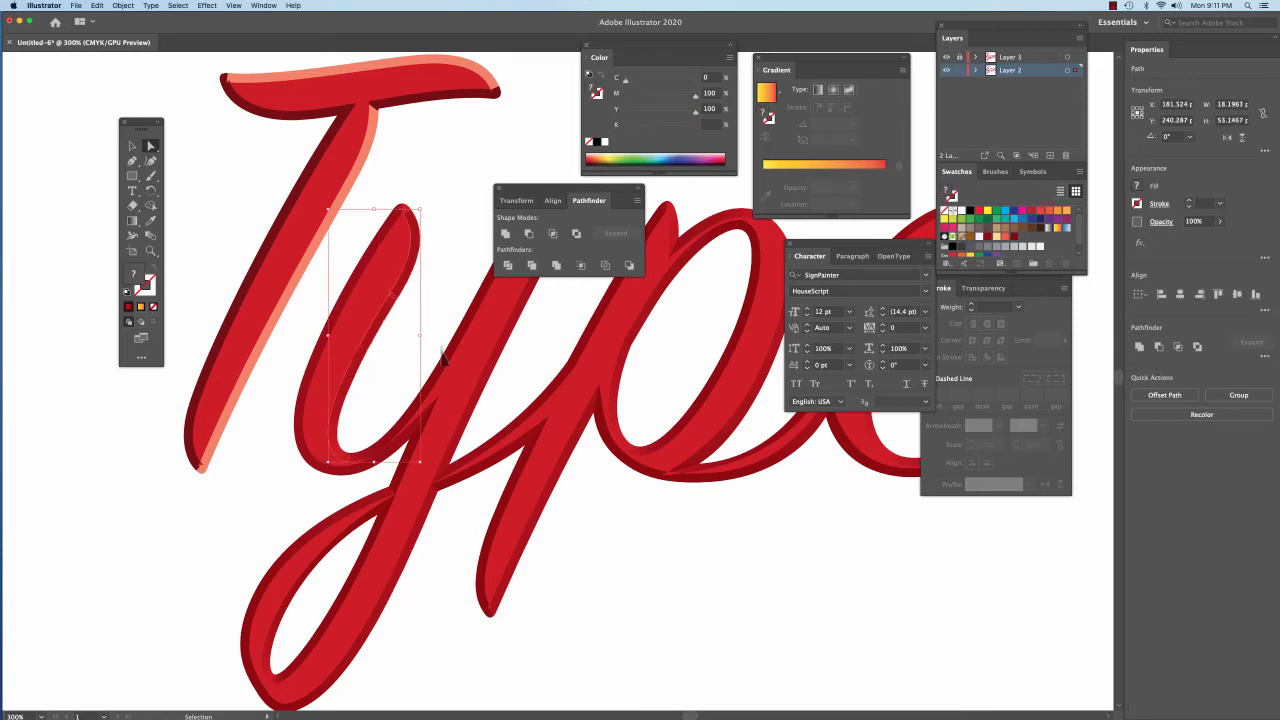
# Unite the facets along the middle of the y's inner edge with the merged upper shape
pyautogui.click(441, 356)
pyautogui.moveTo(436, 330); pyautogui.dragTo(378, 296)
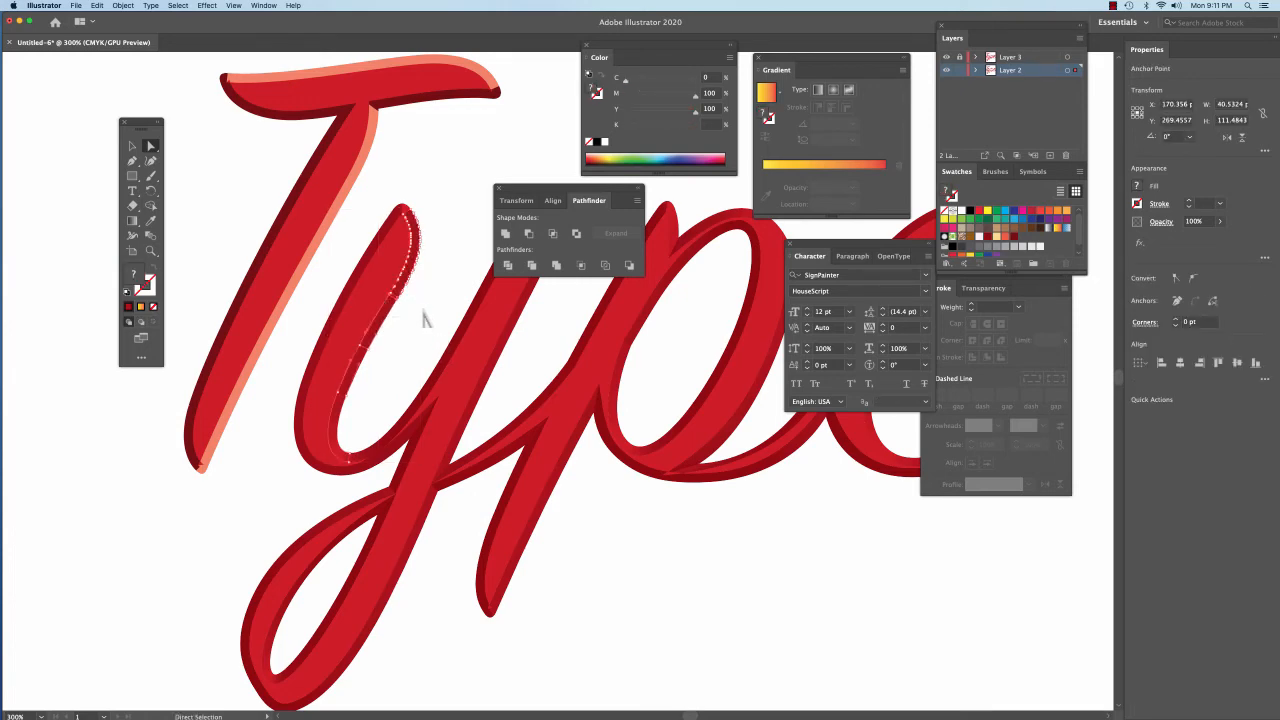
pyautogui.click(428, 318)
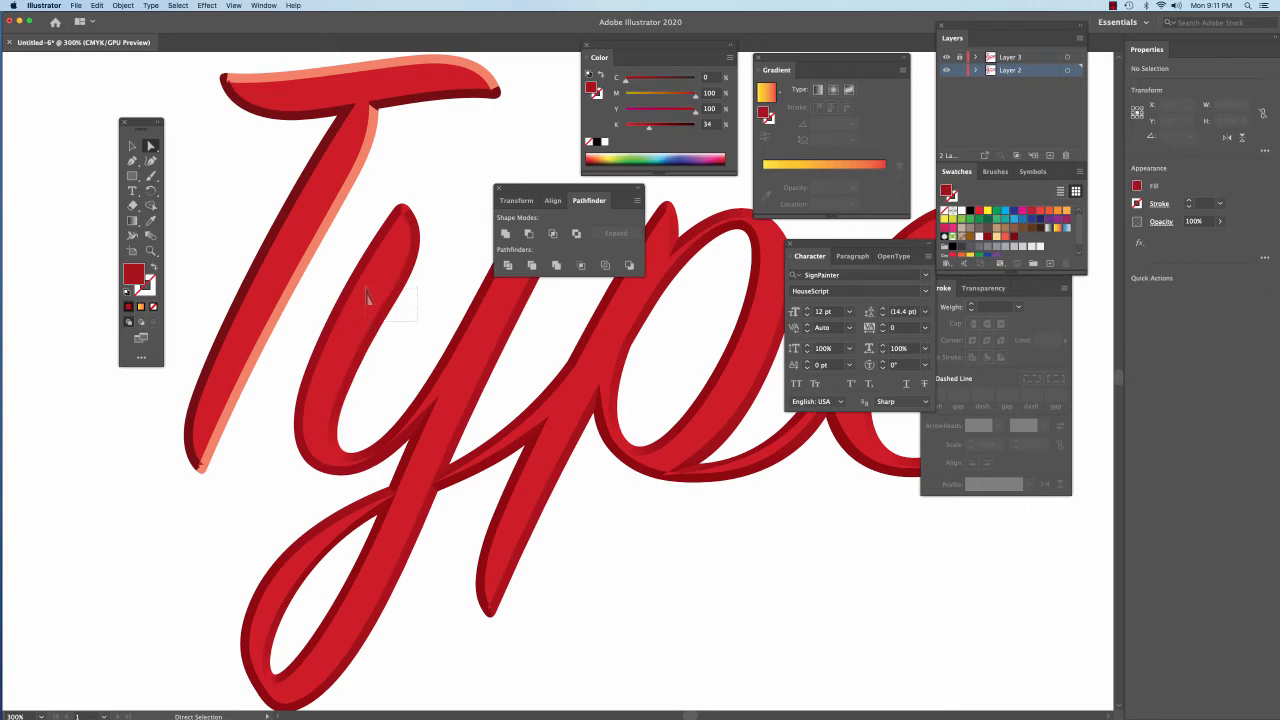
pyautogui.moveTo(367, 297); pyautogui.dragTo(366, 298)
pyautogui.click(368, 346)
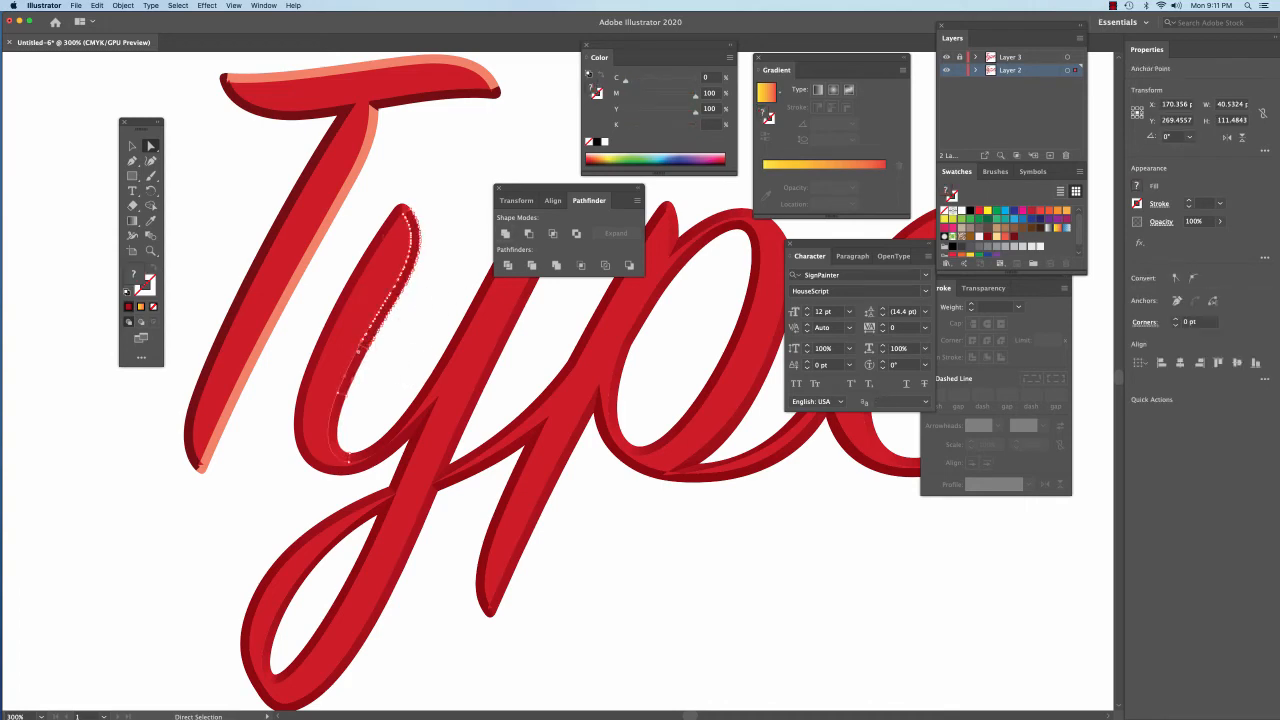
pyautogui.click(420, 334)
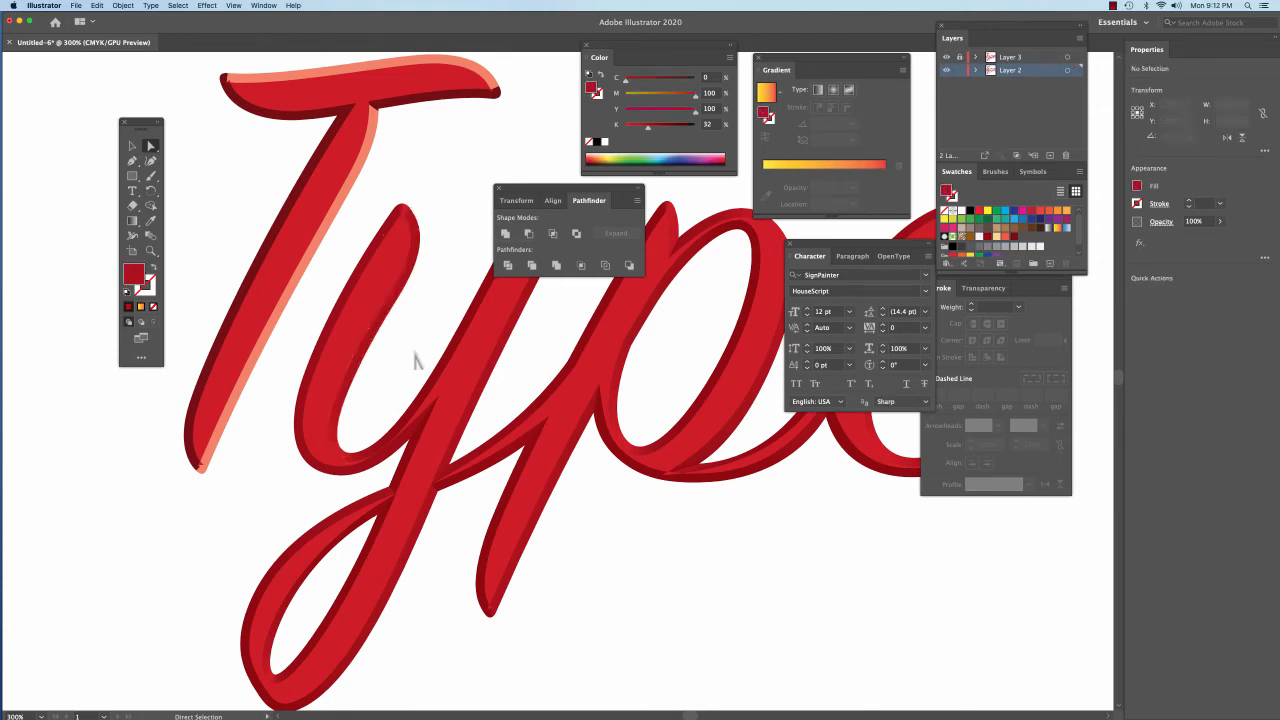
pyautogui.click(413, 252)
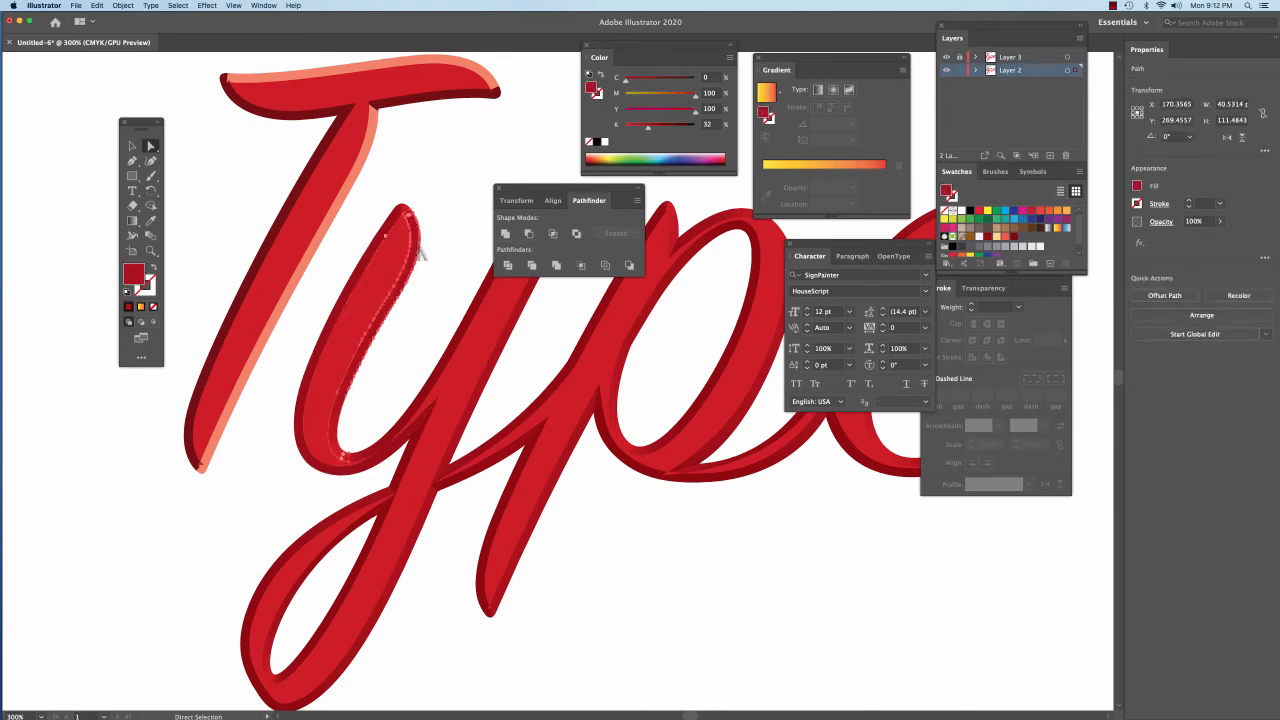
pyautogui.click(393, 410)
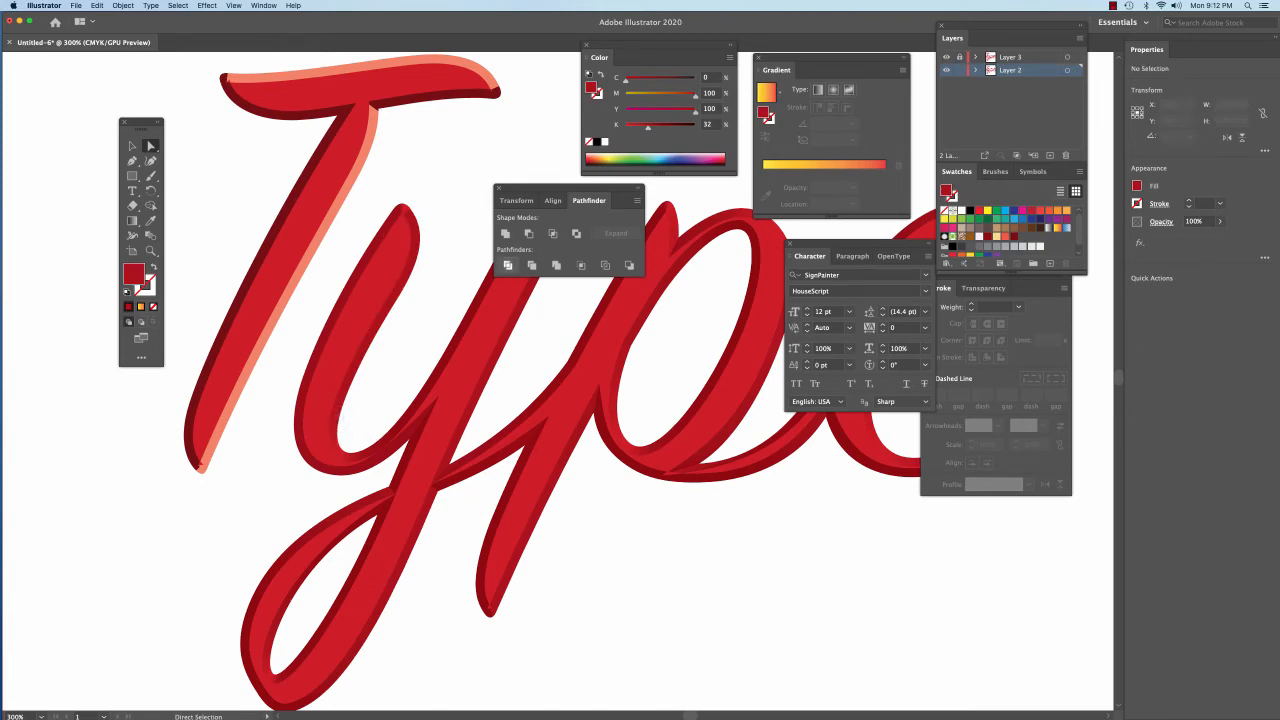
# Unite the facets curving into the y's bowl with the merged inner-edge shape, working in outline view
pyautogui.press('super+y')
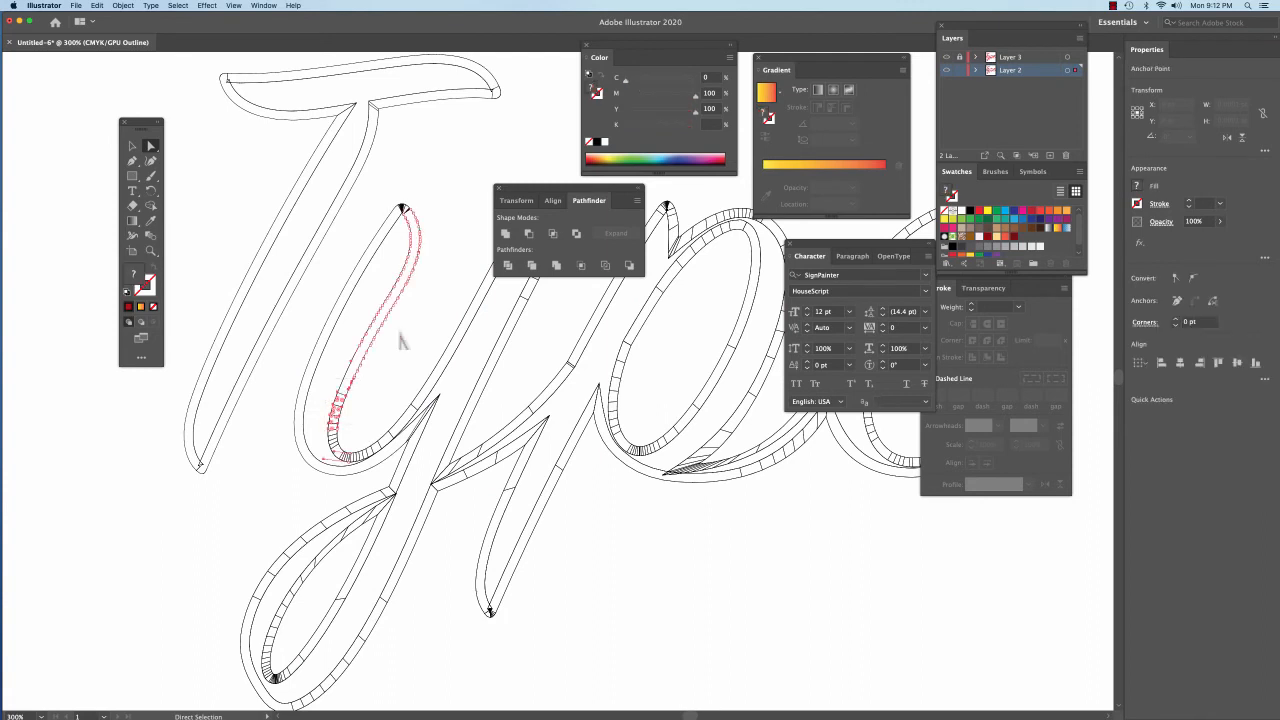
pyautogui.click(330, 388)
pyautogui.click(506, 234)
pyautogui.click(410, 378)
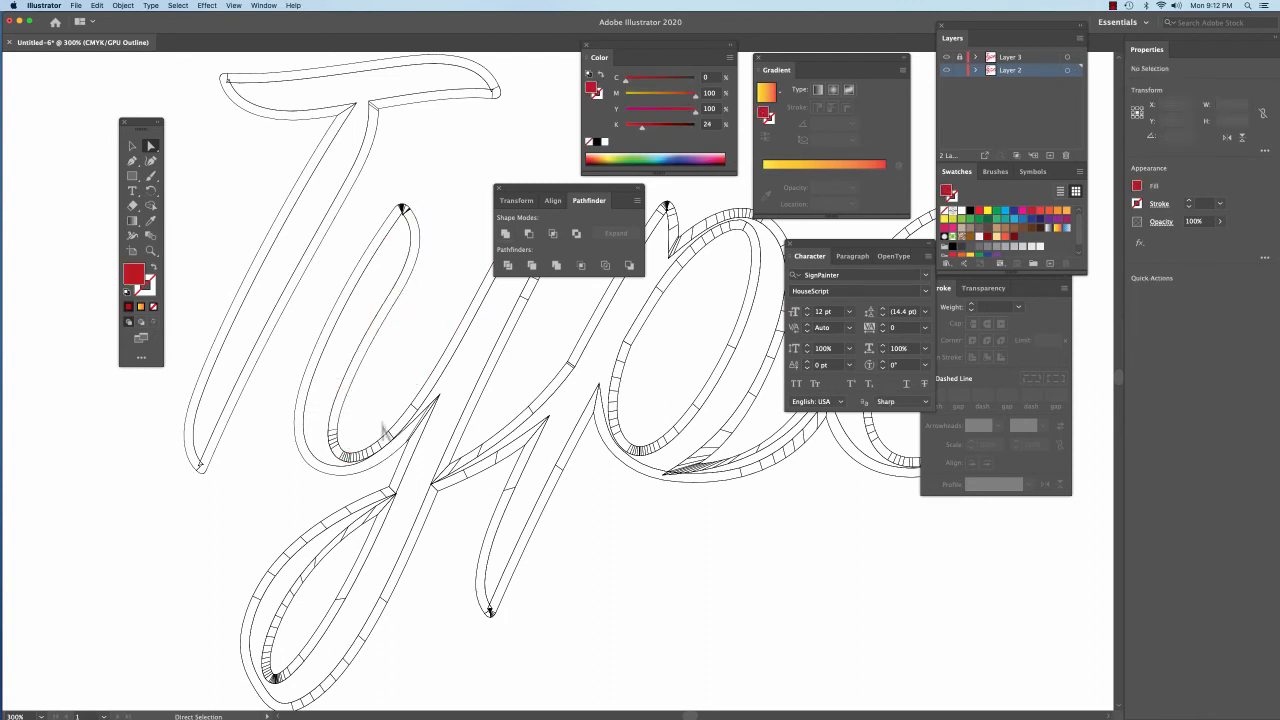
pyautogui.click(324, 420)
pyautogui.click(506, 234)
pyautogui.click(400, 404)
pyautogui.click(331, 448)
pyautogui.click(506, 234)
pyautogui.click(368, 400)
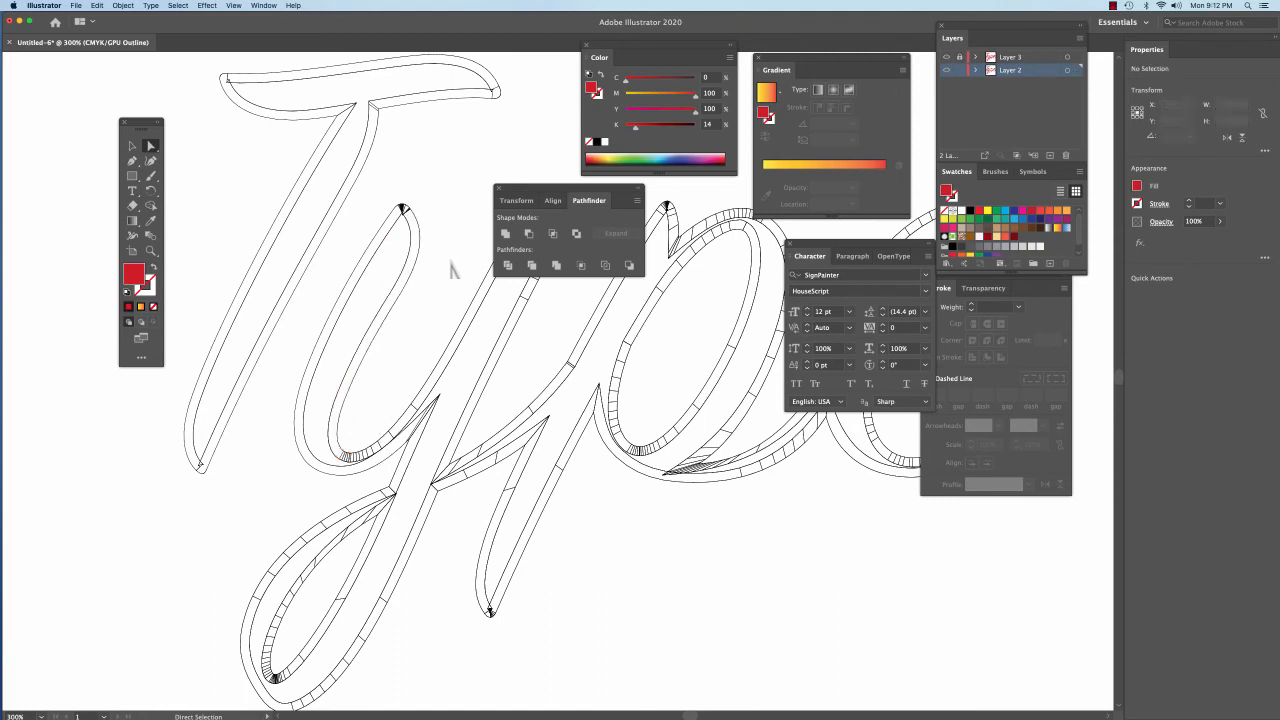
# Fill the merged inner-edge shape of the y with a light coral colour, C 0, M 60, Y 60, K 0
pyautogui.press('super+y')
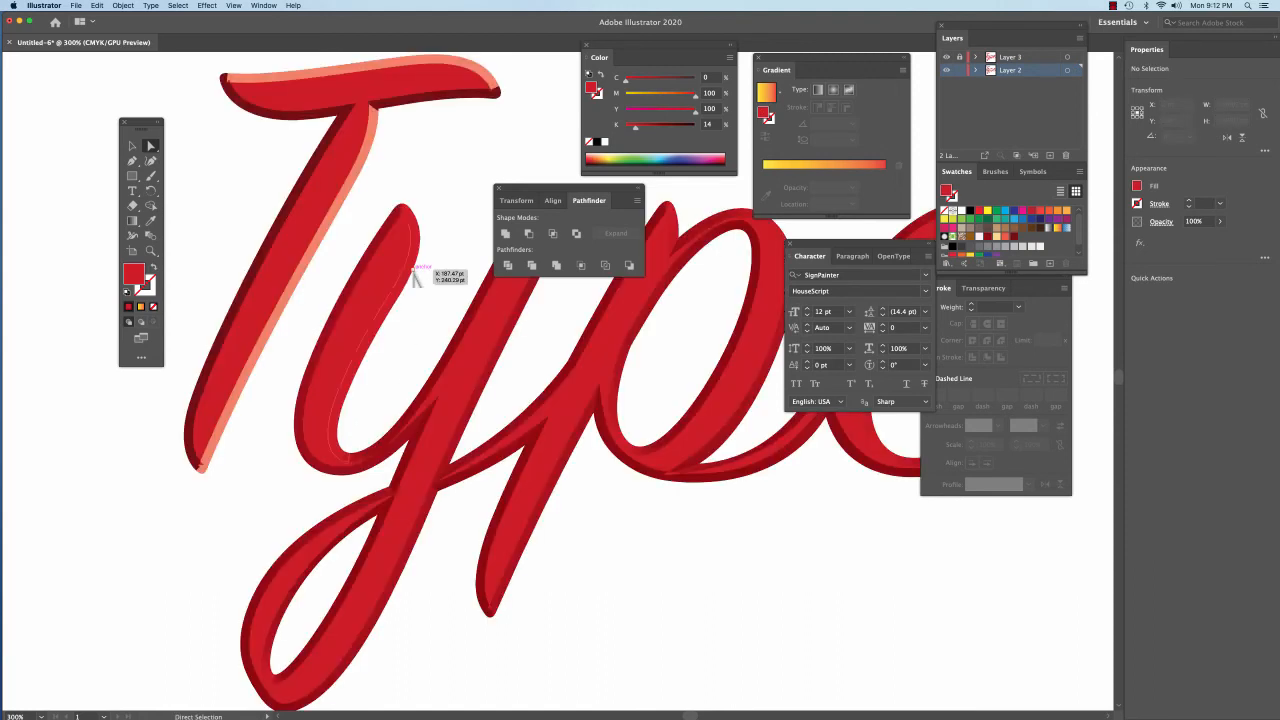
pyautogui.click(413, 278)
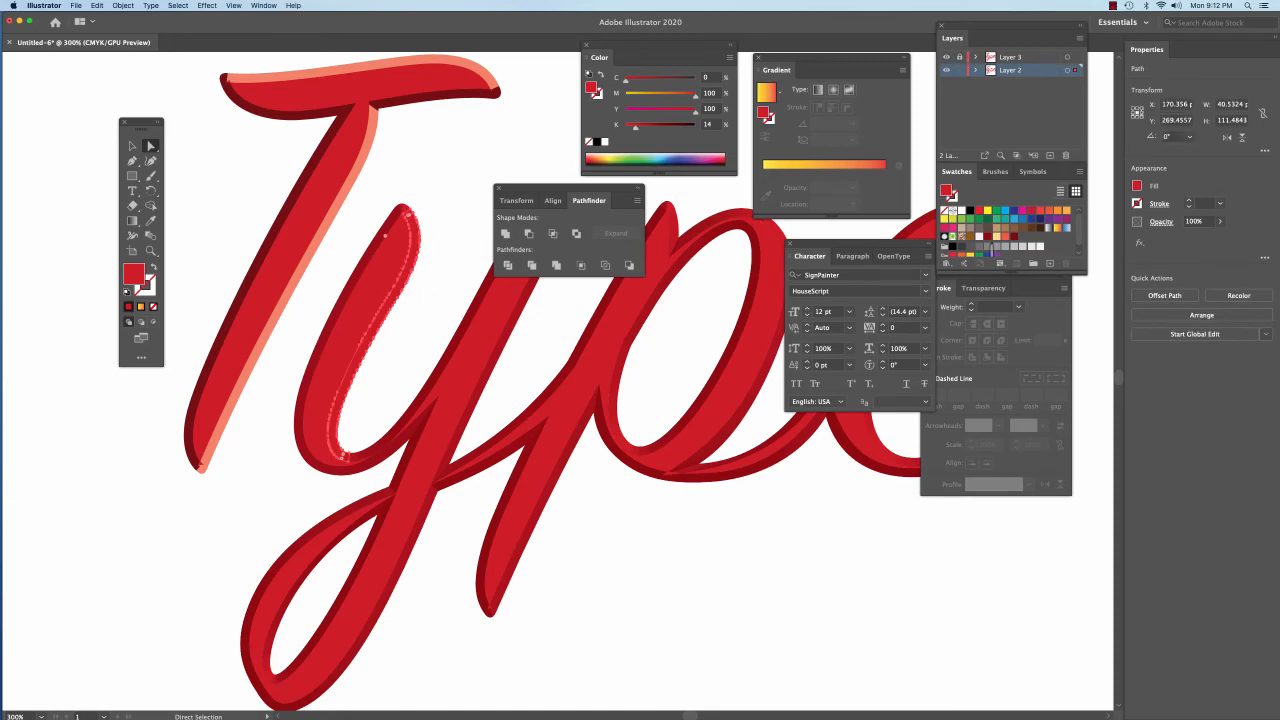
pyautogui.click(1001, 248)
pyautogui.doubleClick(708, 93)
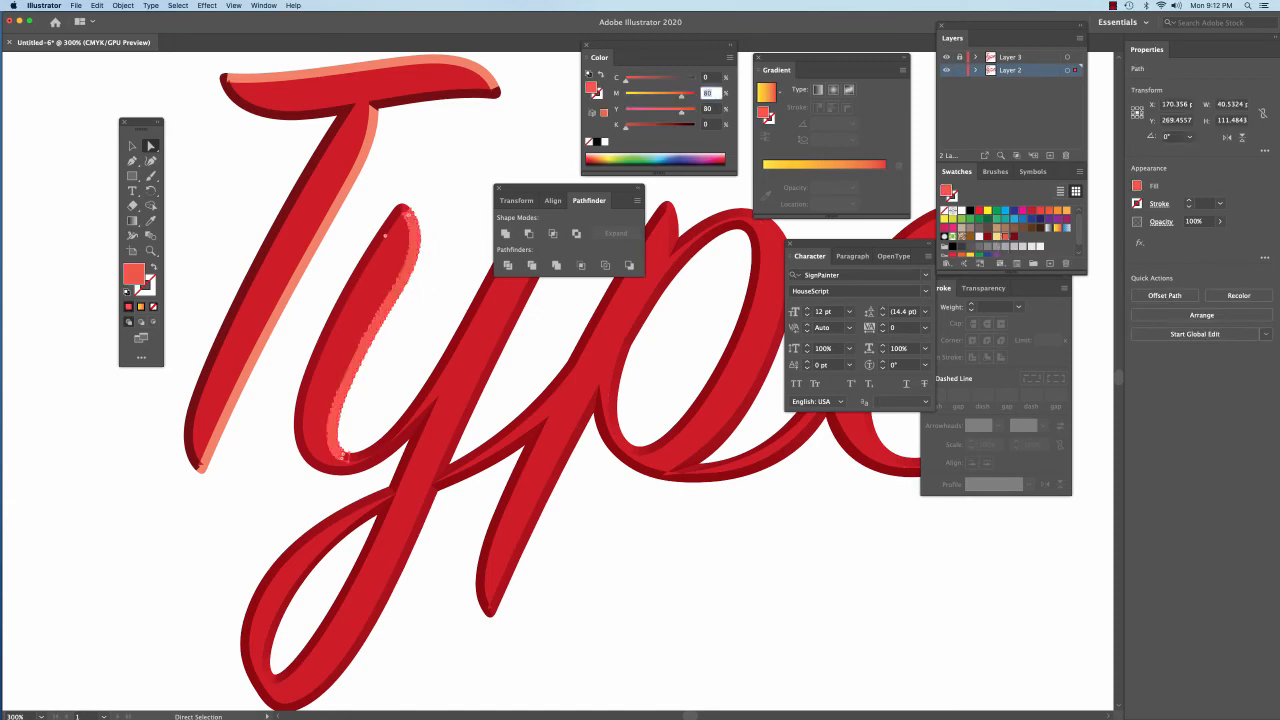
pyautogui.write('60')
pyautogui.press('Tab')
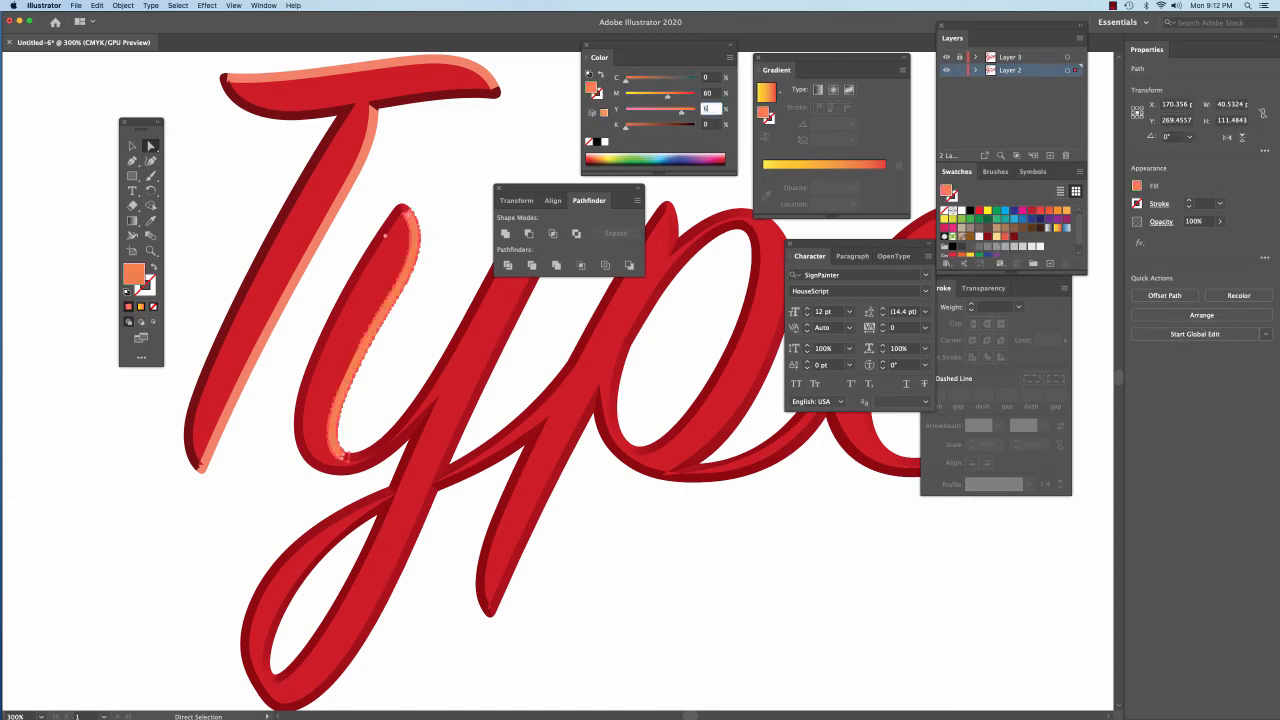
pyautogui.write('60')
pyautogui.press('Tab')
pyautogui.click(480, 179)
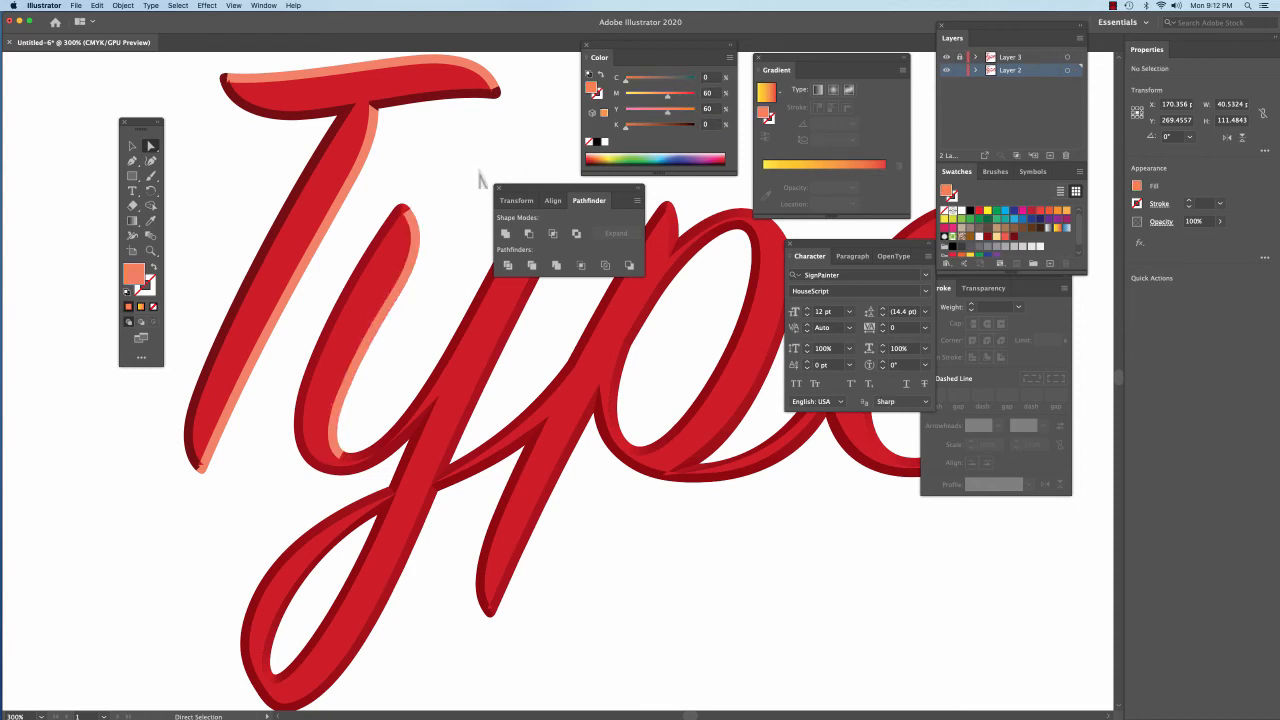
# Fill the merged outer-edge and bowl-underside shape of the y with the dark red swatch, C 25, M 100, Y 100, K 46
pyautogui.click(385, 245)
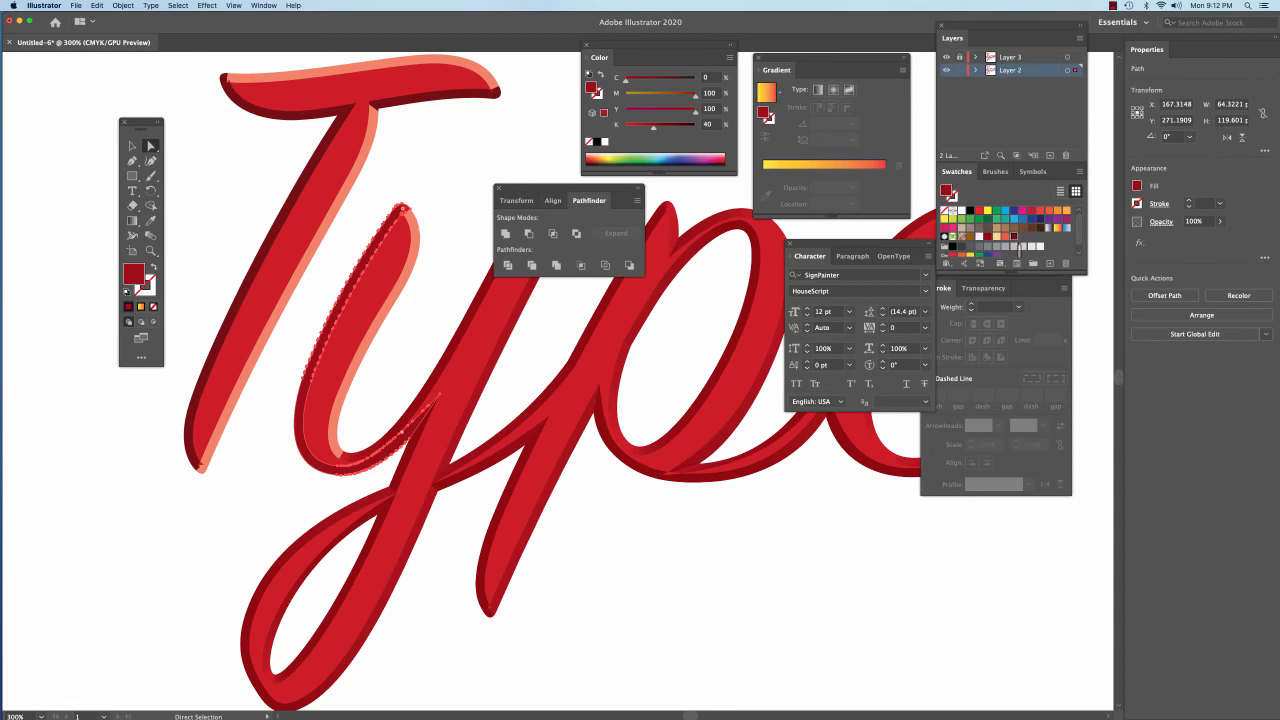
pyautogui.click(1016, 246)
pyautogui.click(493, 164)
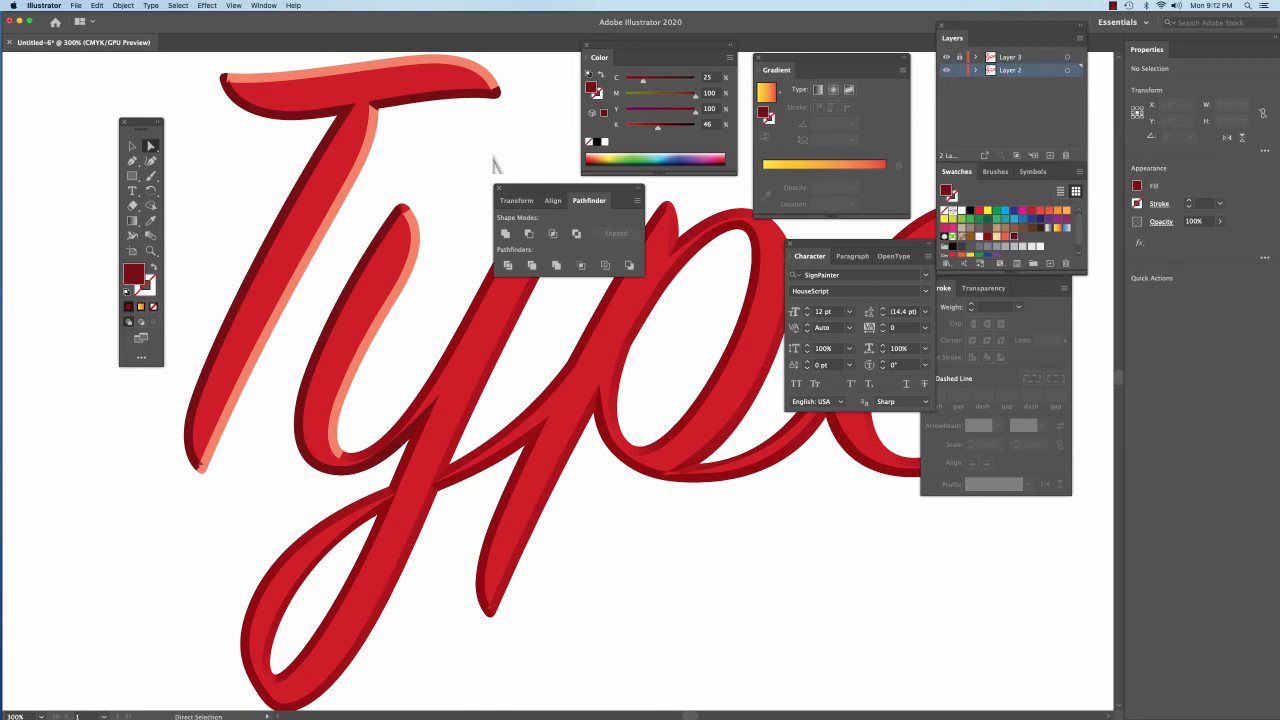
pyautogui.press('super+minus')
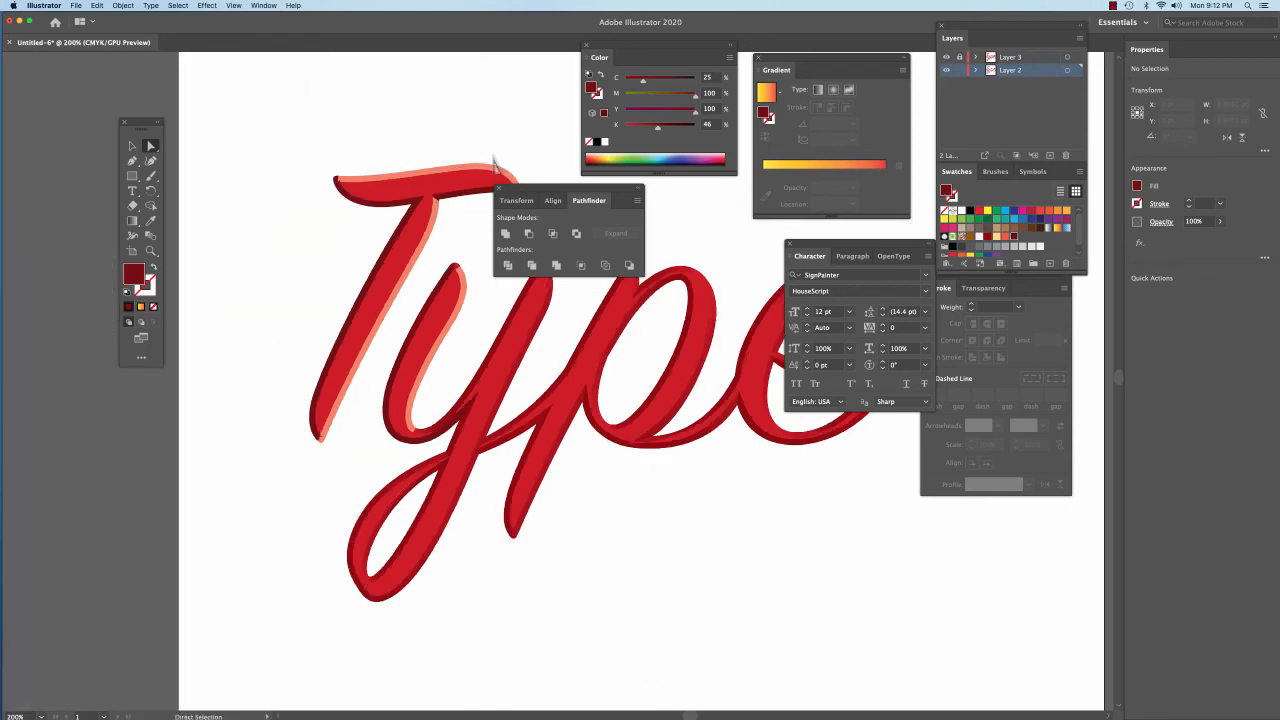
pyautogui.moveTo(547, 345); pyautogui.dragTo(443, 369)
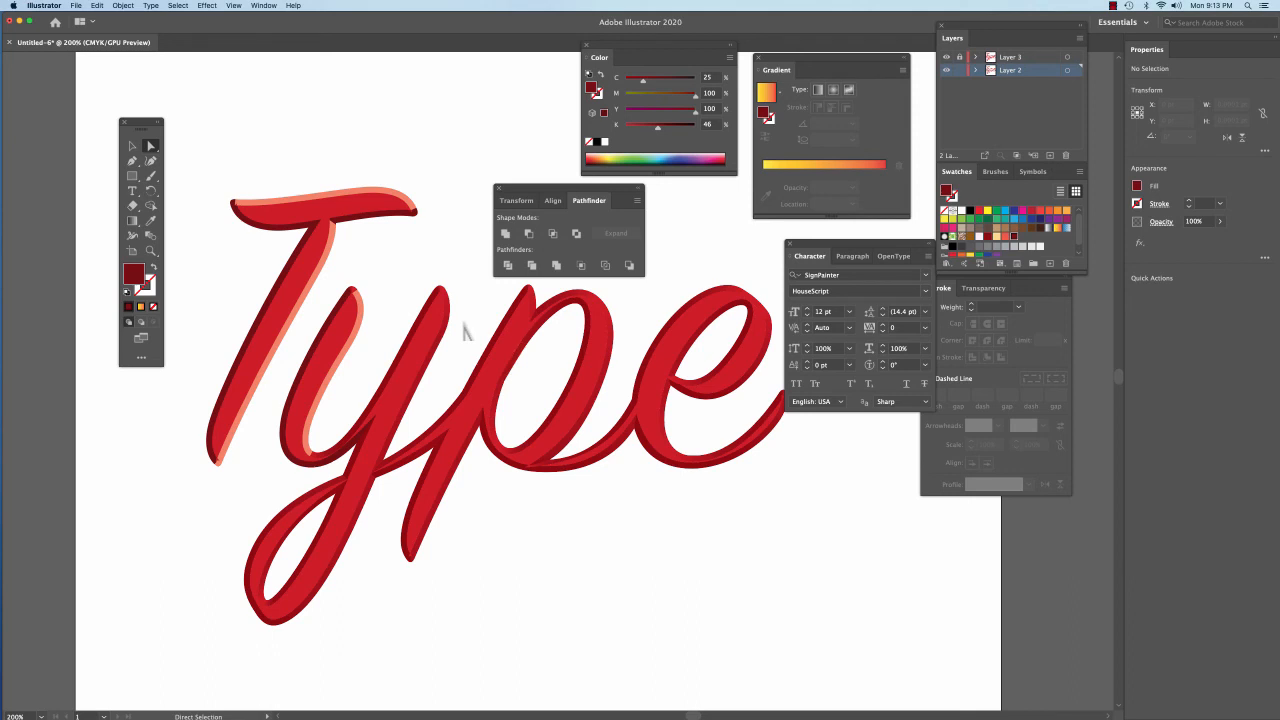
pyautogui.press('v')
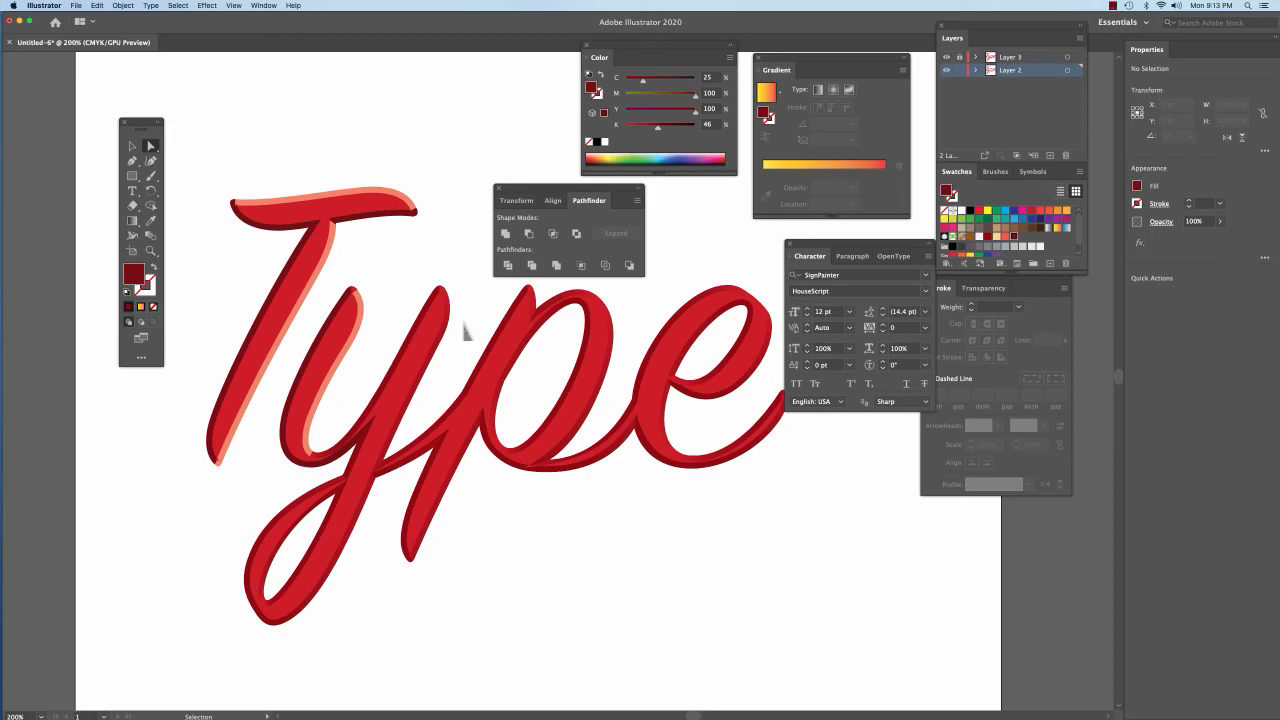